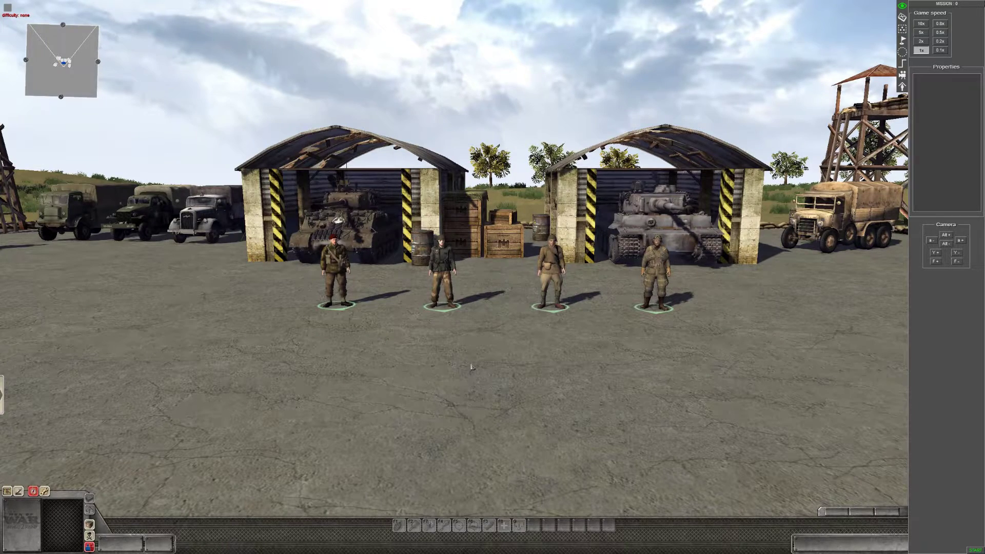
- Move the German SMG soldier out of the row onto the open ground in front and turn him to face the camera
middle_drag(470, 363, 473, 356)
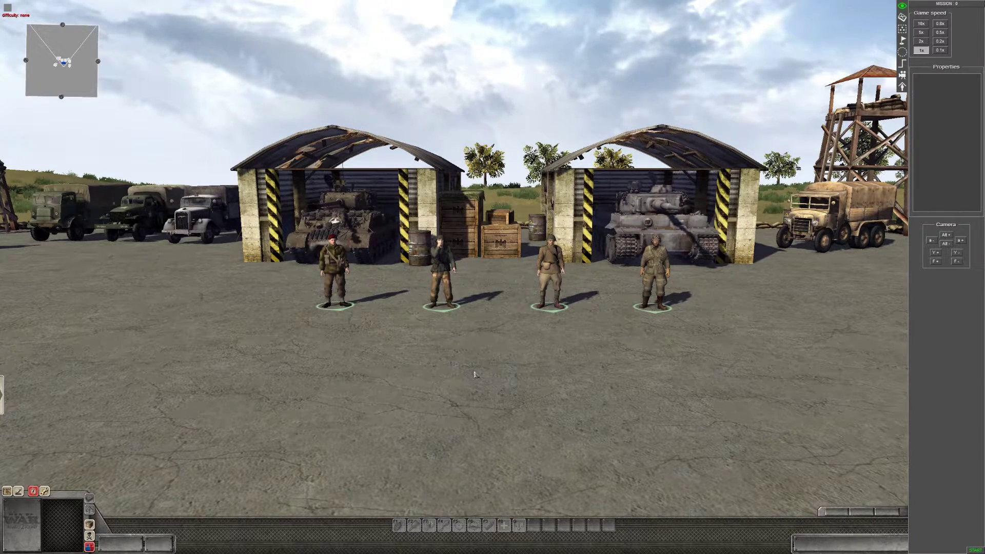
key(F2)
click(443, 297)
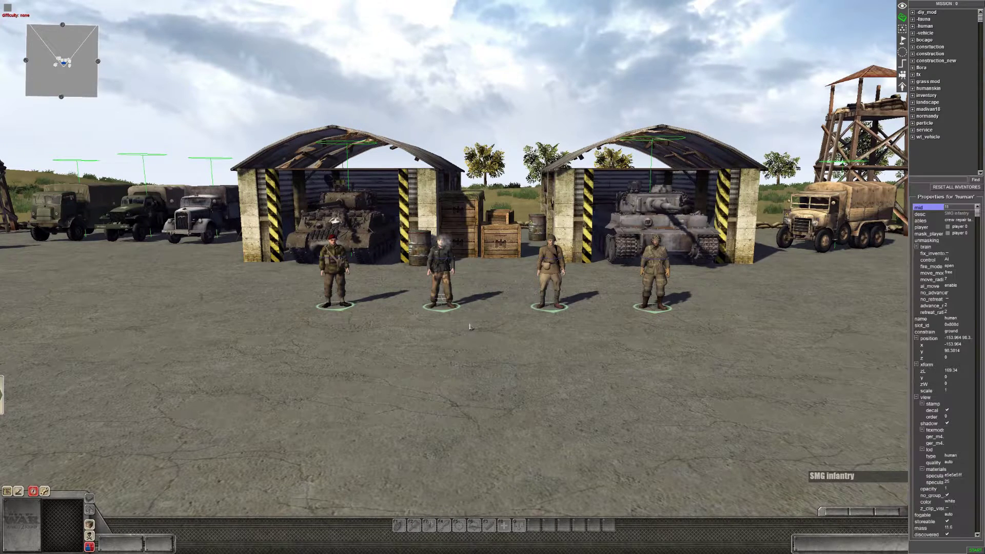
right_drag(504, 401, 508, 441)
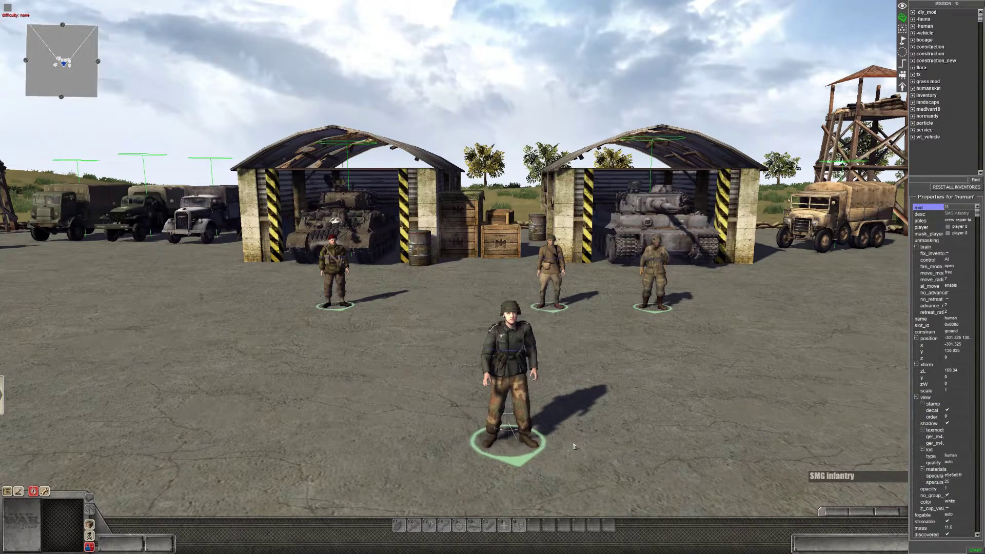
right_drag(573, 457, 568, 466)
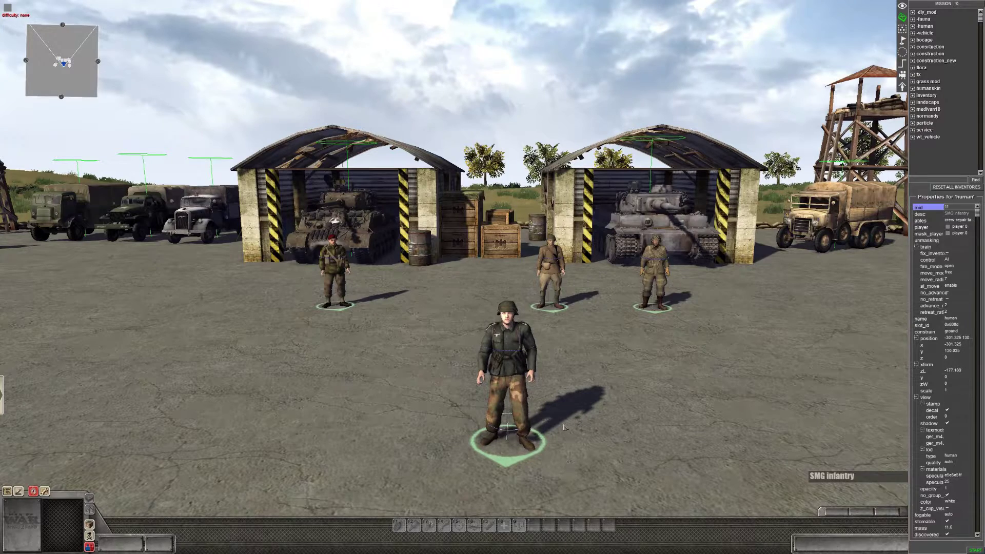
- Copy the German soldier, paste two duplicates on either side of him, and arrange the three as a group
key(ctrl+c)
key(ctrl+v)
key(ctrl+v)
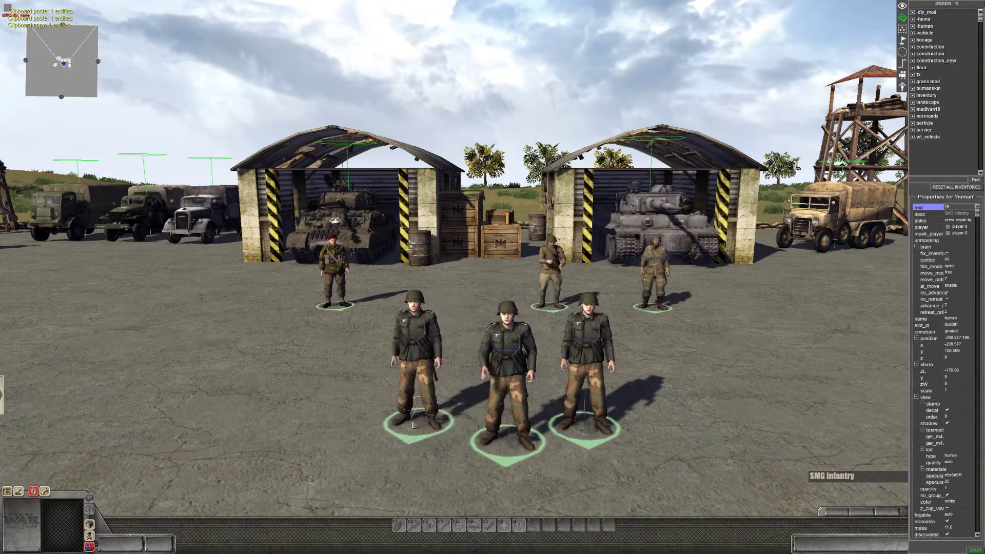
drag(584, 439, 615, 432)
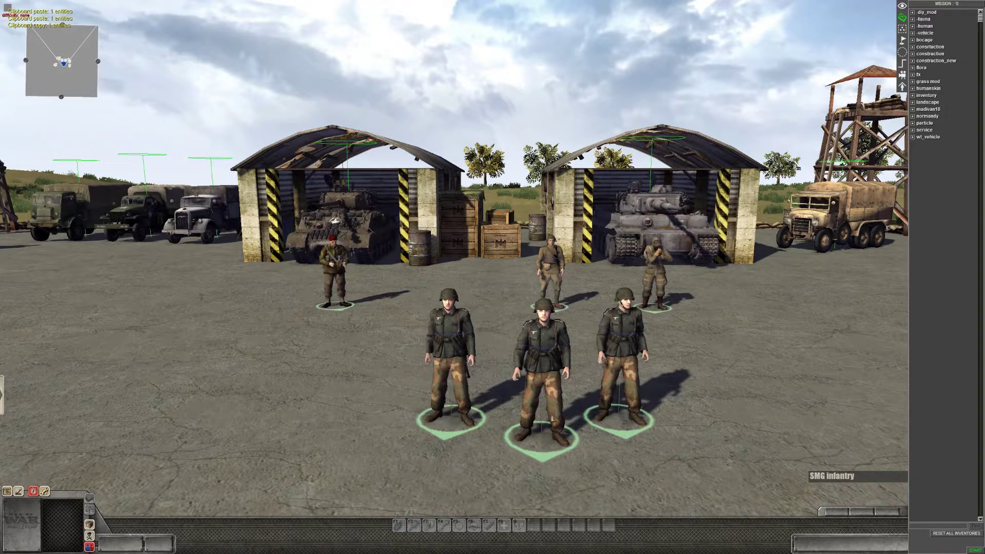
- Assign the tag german-pow to the three front German soldiers and shift the group slightly sideways
drag(409, 384, 646, 440)
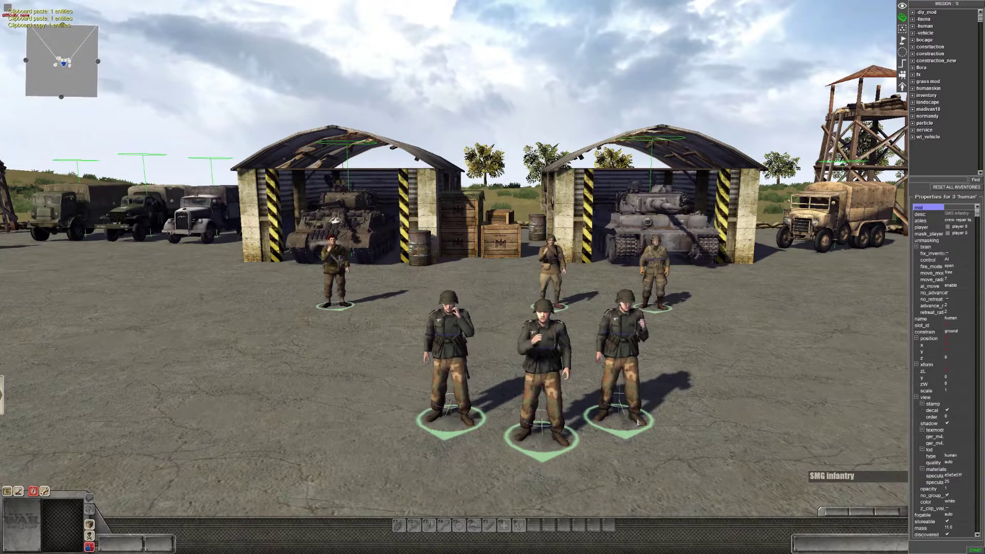
key(t)
click(467, 285)
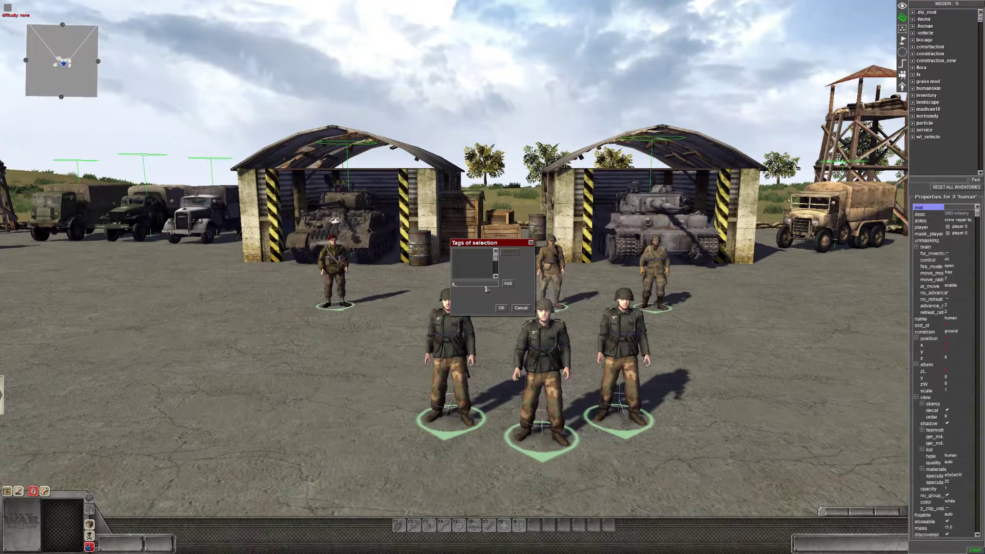
text(german-pow)
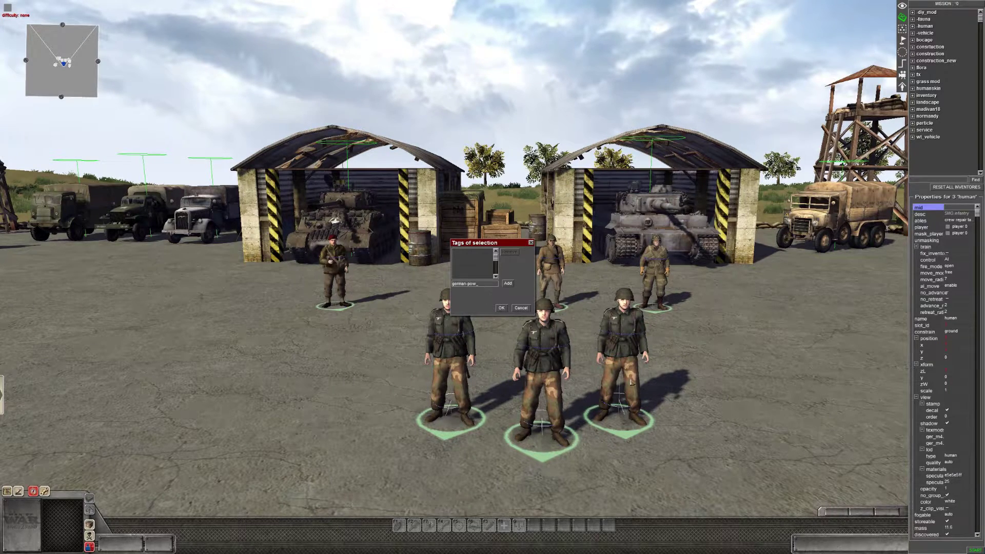
key(Return)
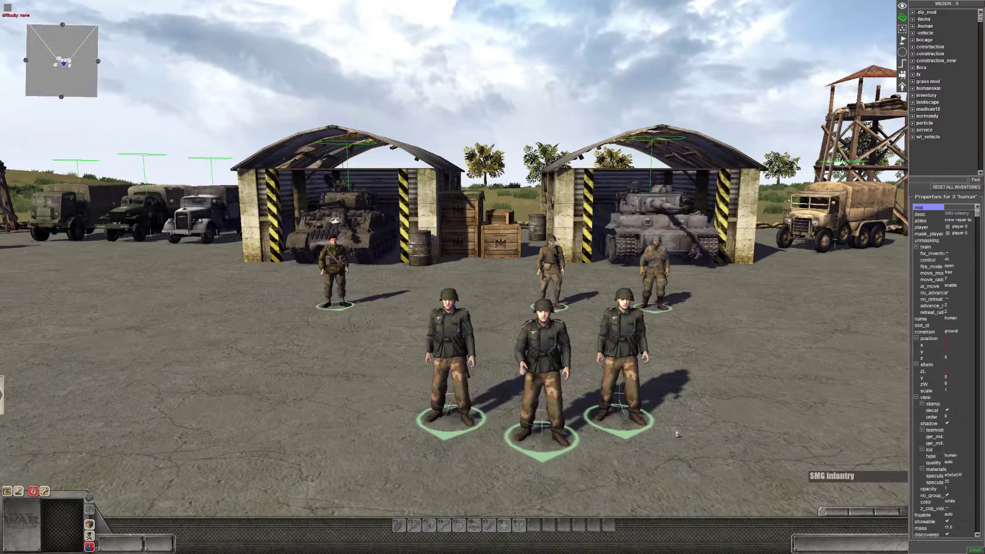
drag(706, 428, 682, 435)
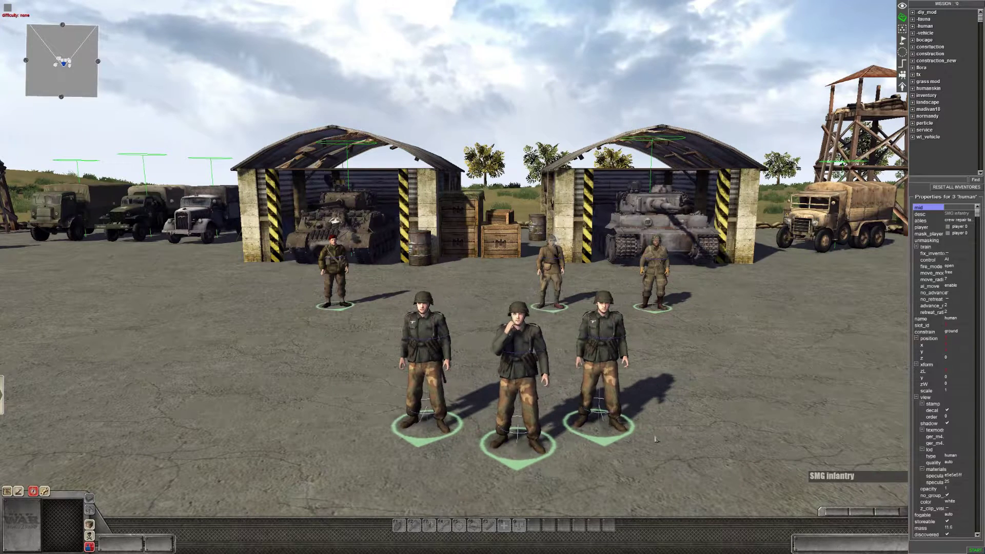
click(693, 438)
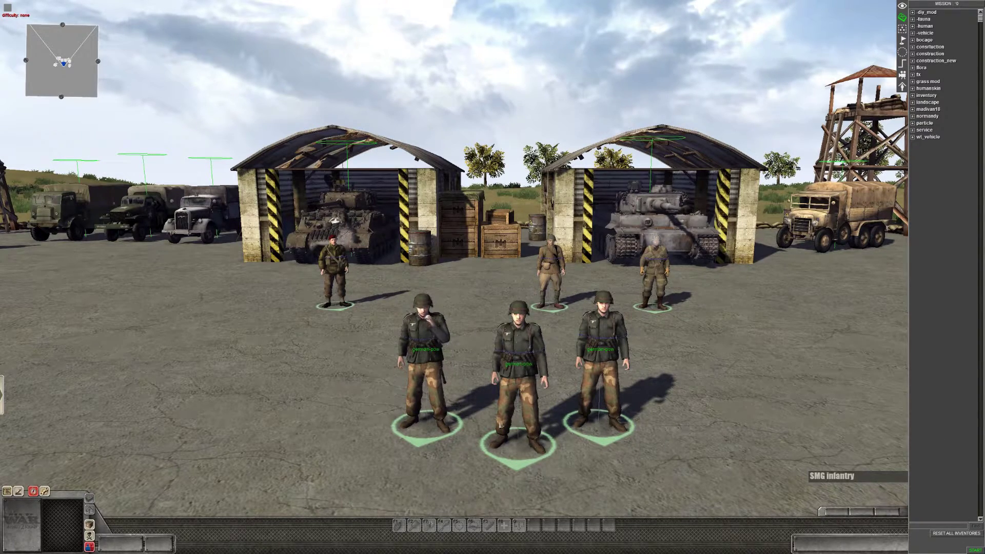
drag(414, 398, 625, 443)
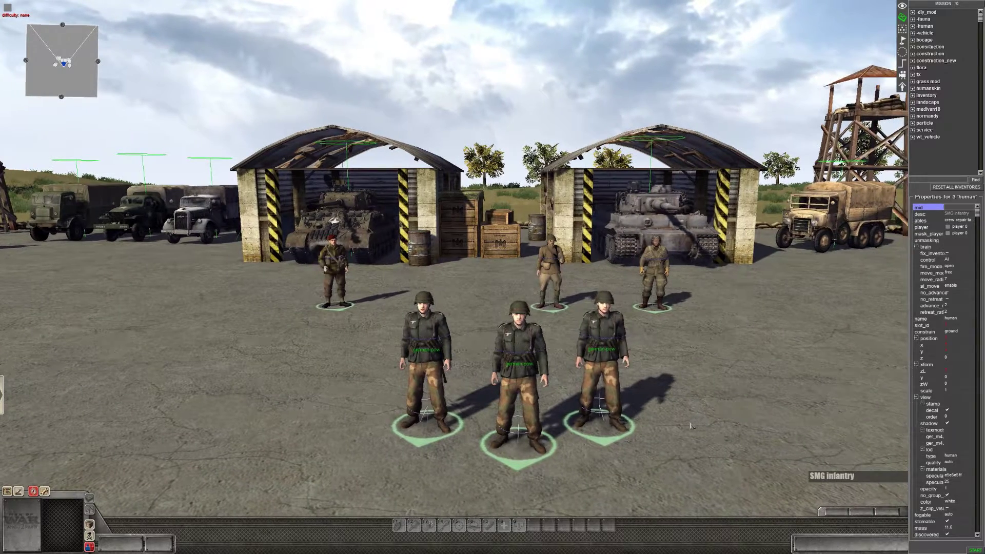
click(692, 426)
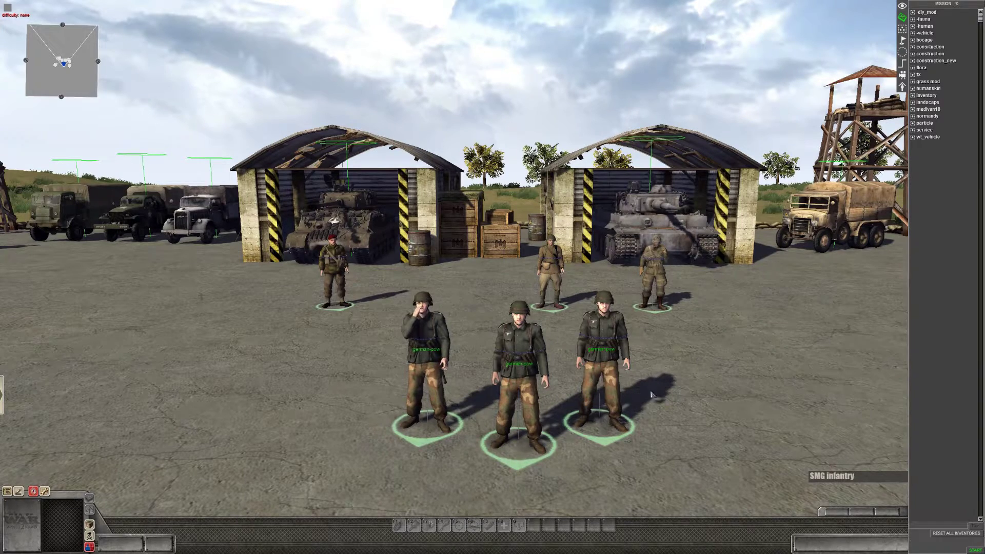
- Open Call function for one of the flanking German soldiers and choose the AniPlay function
right_click(701, 364)
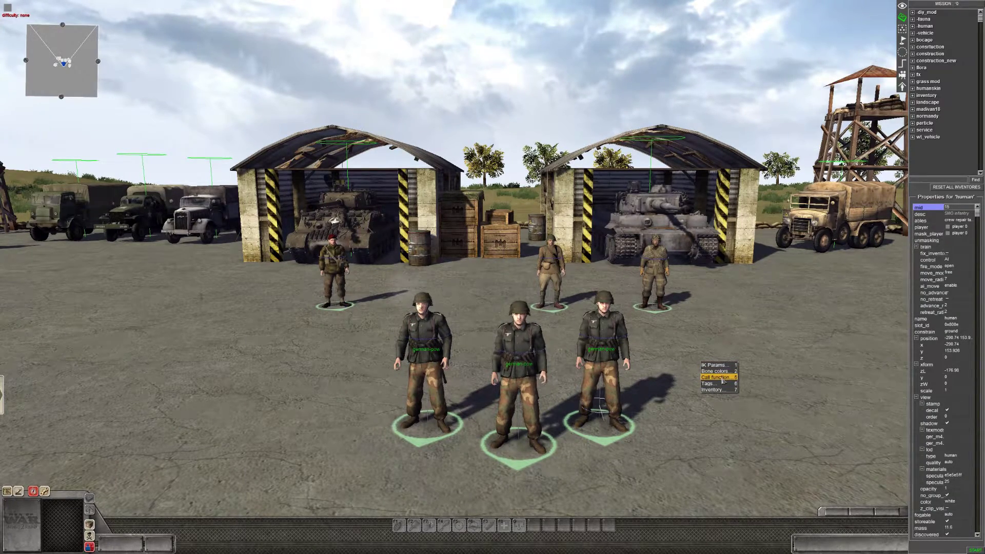
click(723, 378)
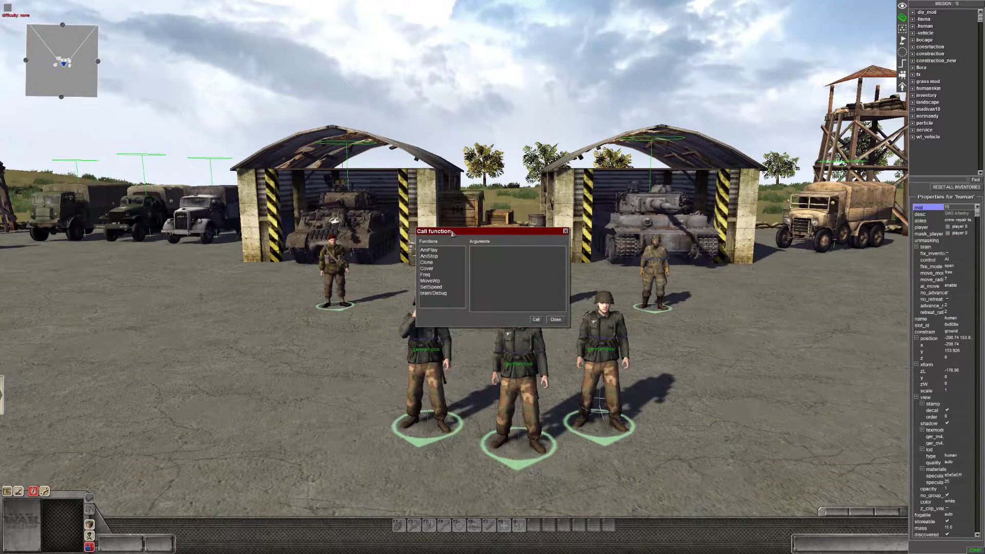
drag(452, 234, 210, 246)
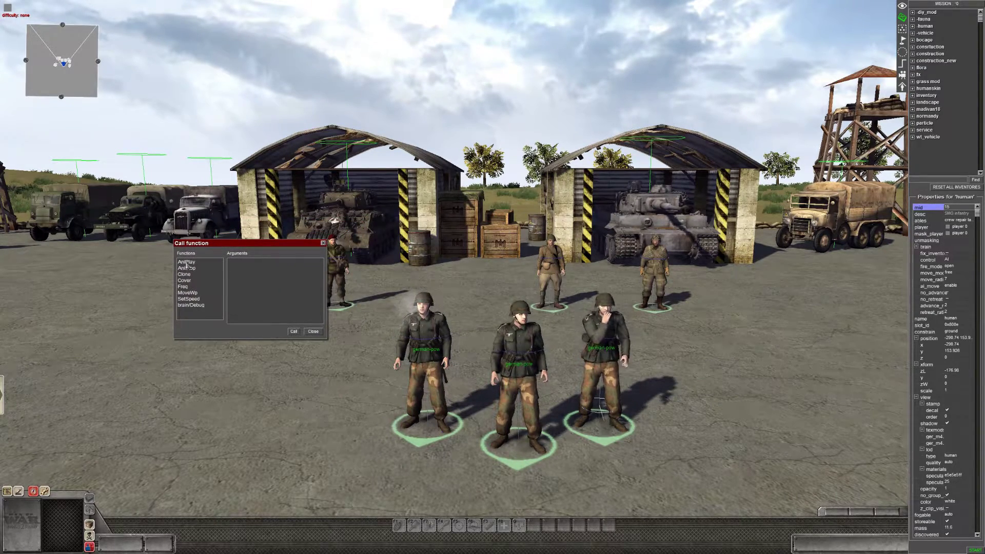
click(186, 263)
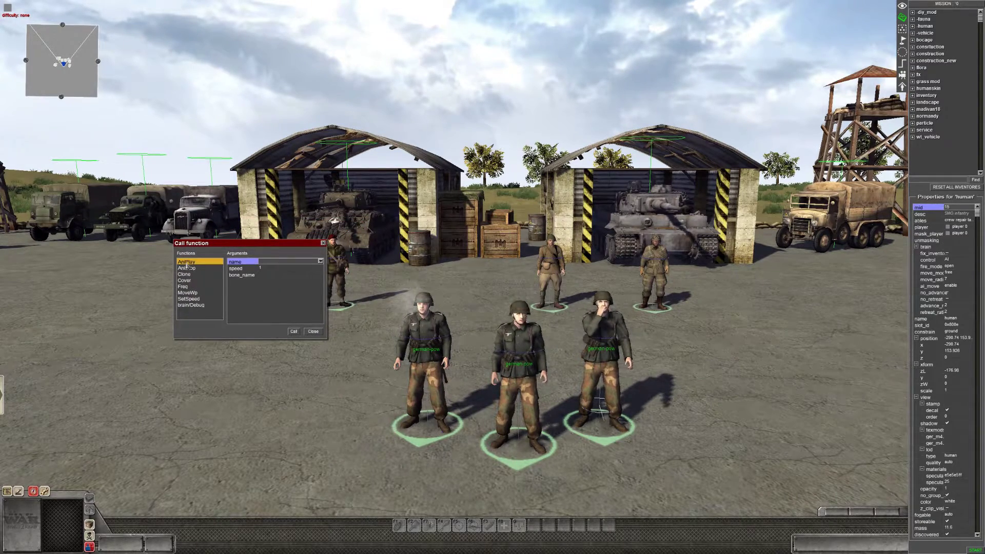
- Find the animation stand_giveup_1, call it on the soldier to preview it, and close the function dialog
click(321, 262)
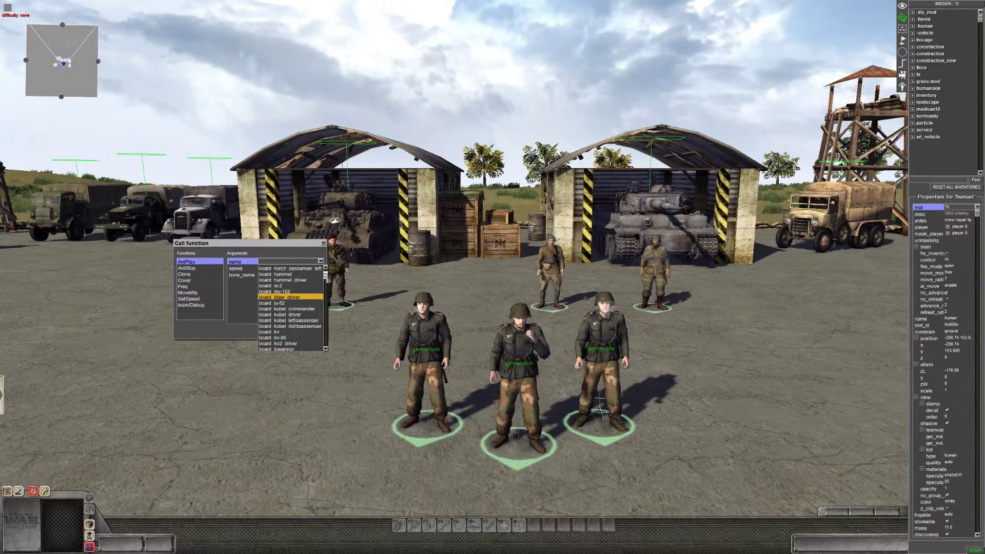
drag(327, 278, 327, 298)
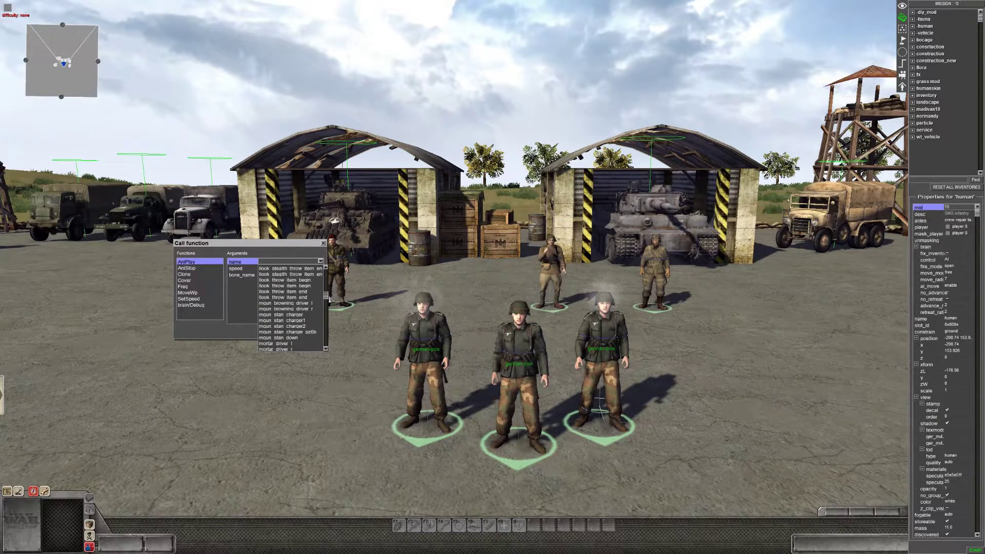
scroll(290, 308, down, 5)
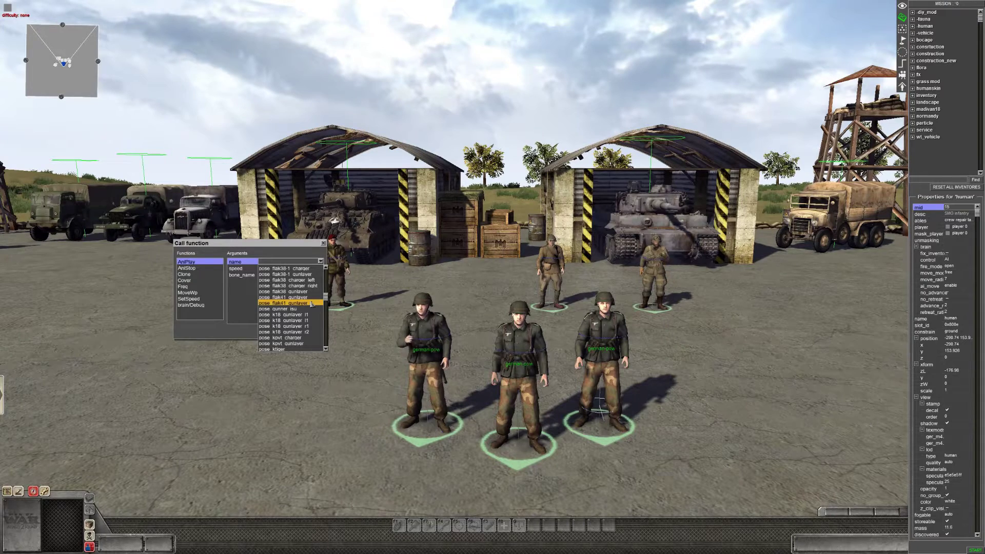
scroll(298, 308, down, 1)
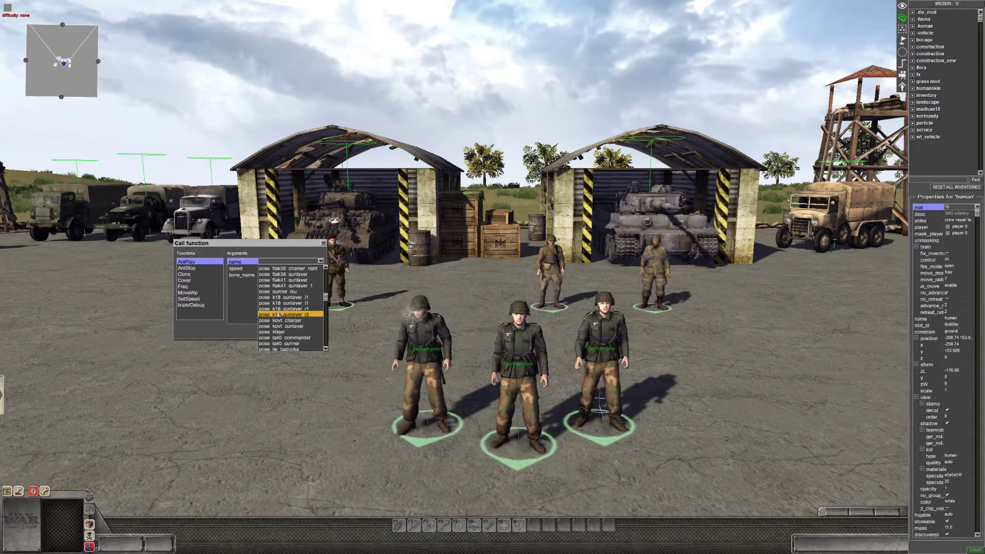
scroll(278, 314, down, 5)
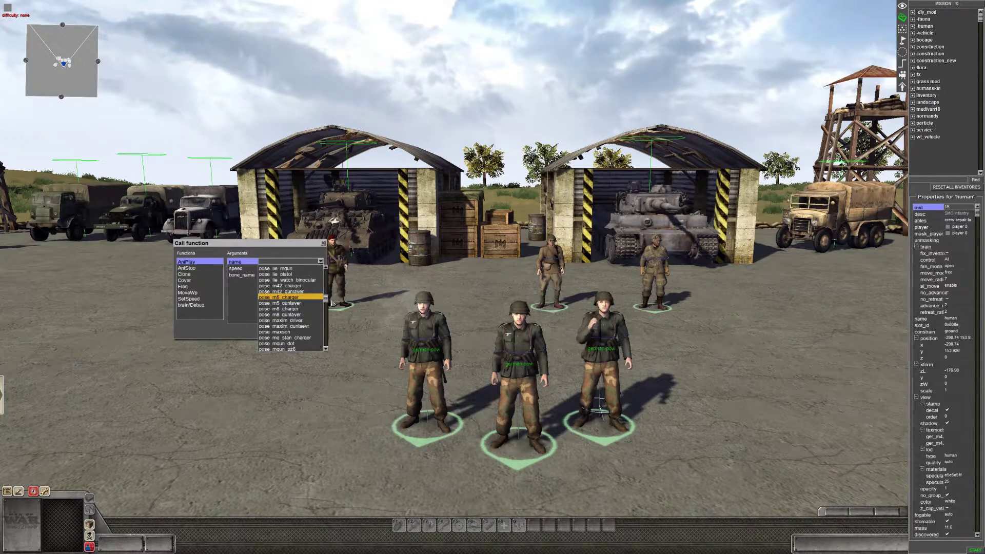
scroll(290, 308, down, 10)
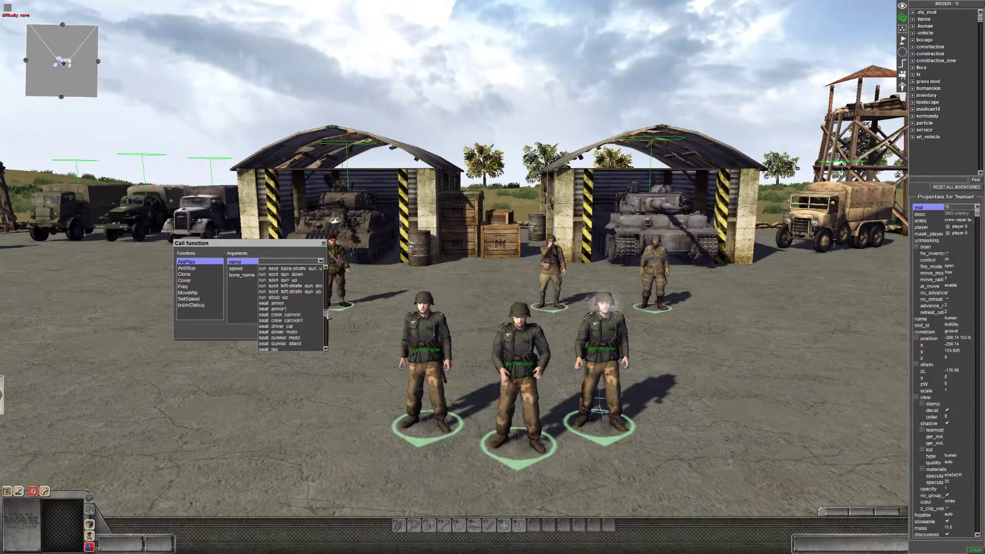
drag(327, 314, 332, 334)
scroll(285, 303, up, 1)
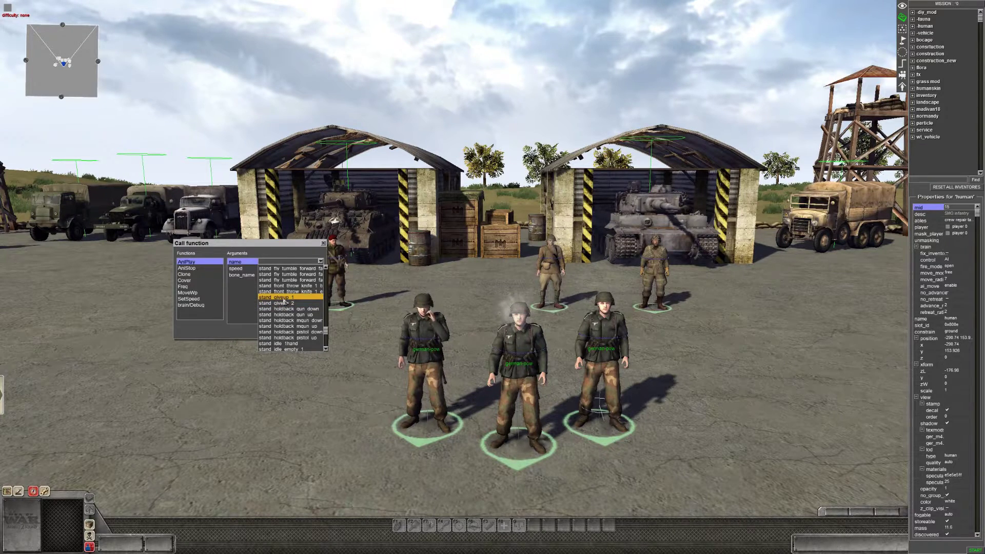
click(285, 300)
click(293, 332)
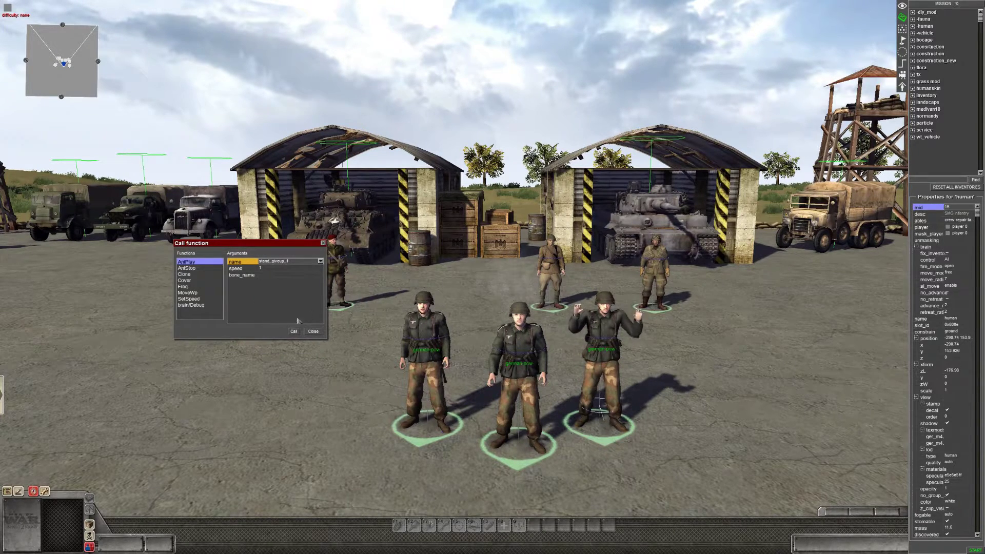
click(319, 334)
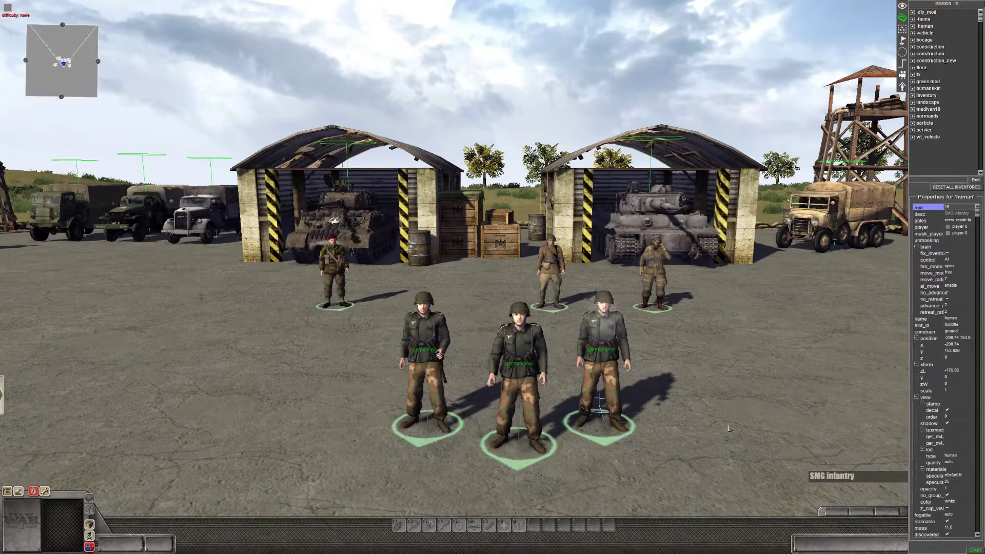
click(711, 420)
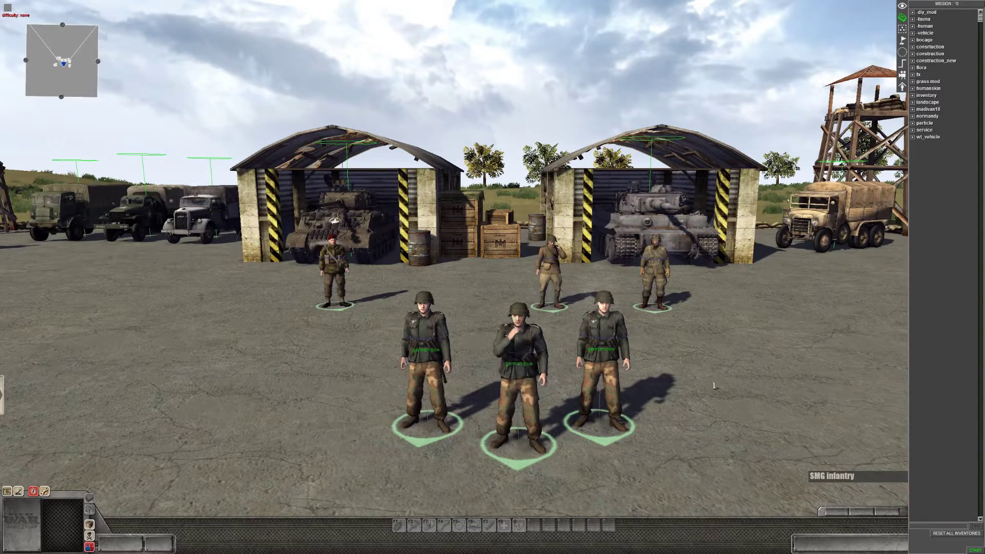
- Add a new mission trigger named german-surrender
scroll(620, 393, up, 2)
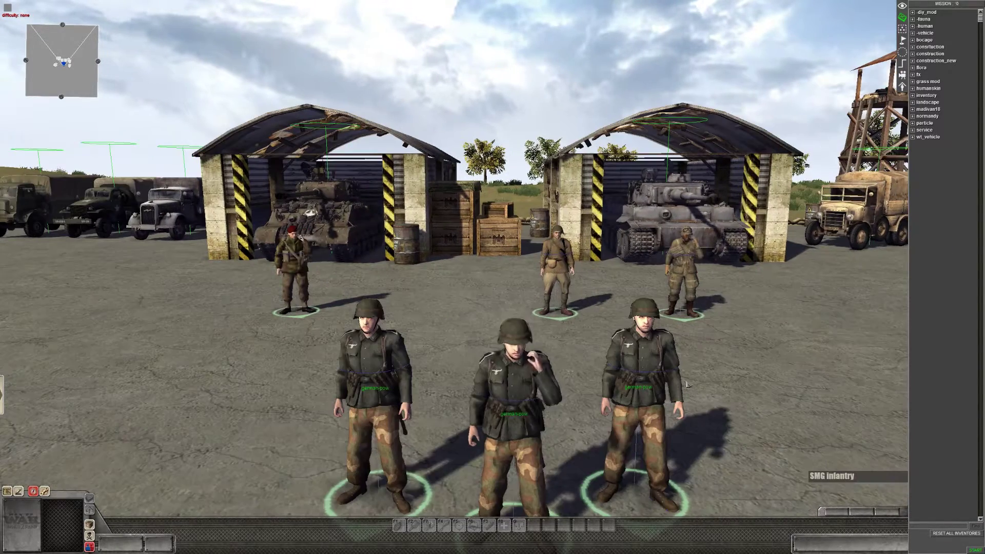
scroll(620, 392, down, 1)
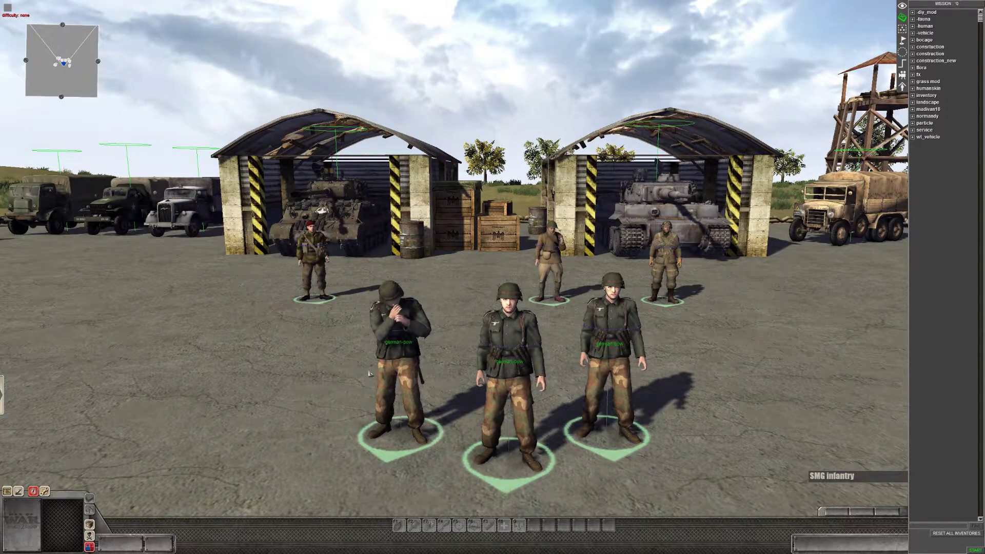
click(903, 65)
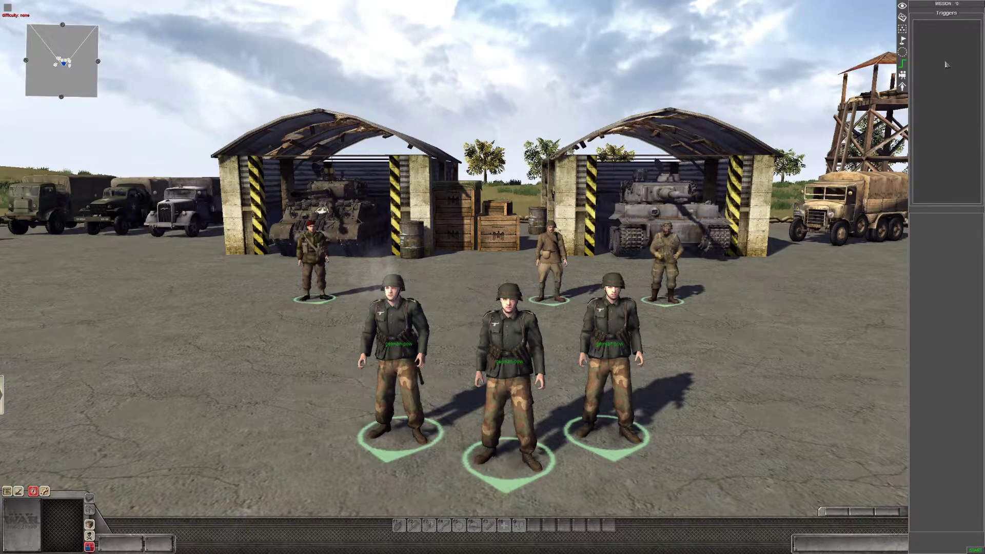
right_click(926, 62)
click(941, 66)
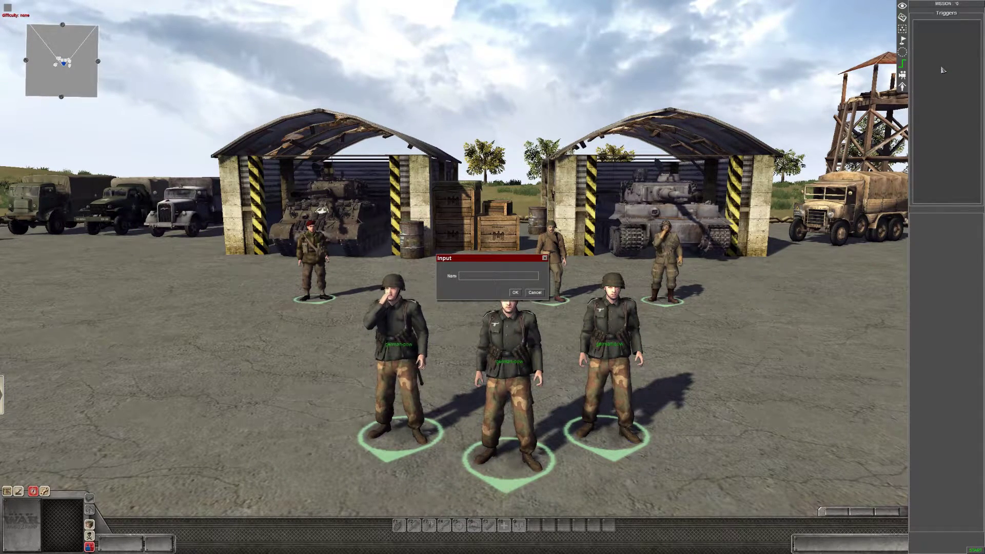
text(ger)
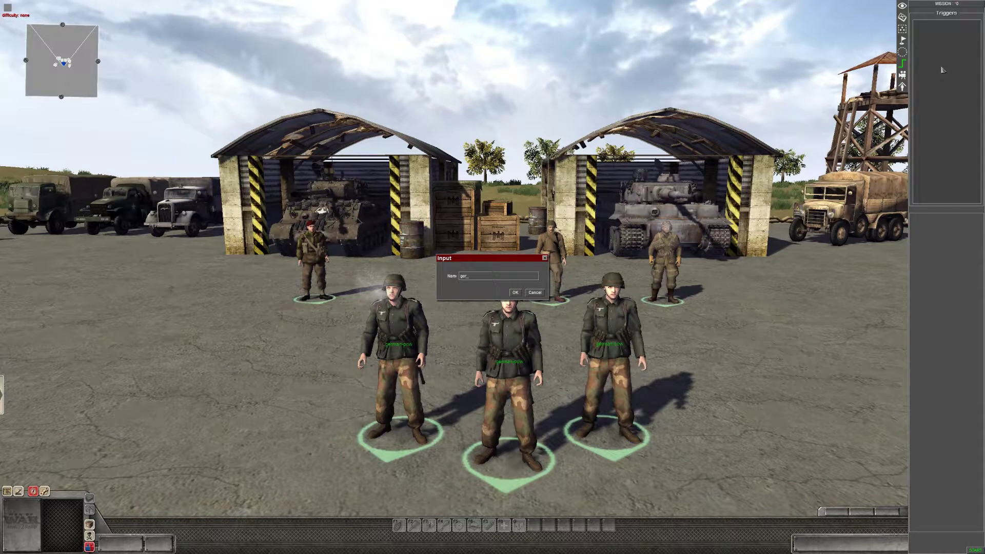
text(man-surr)
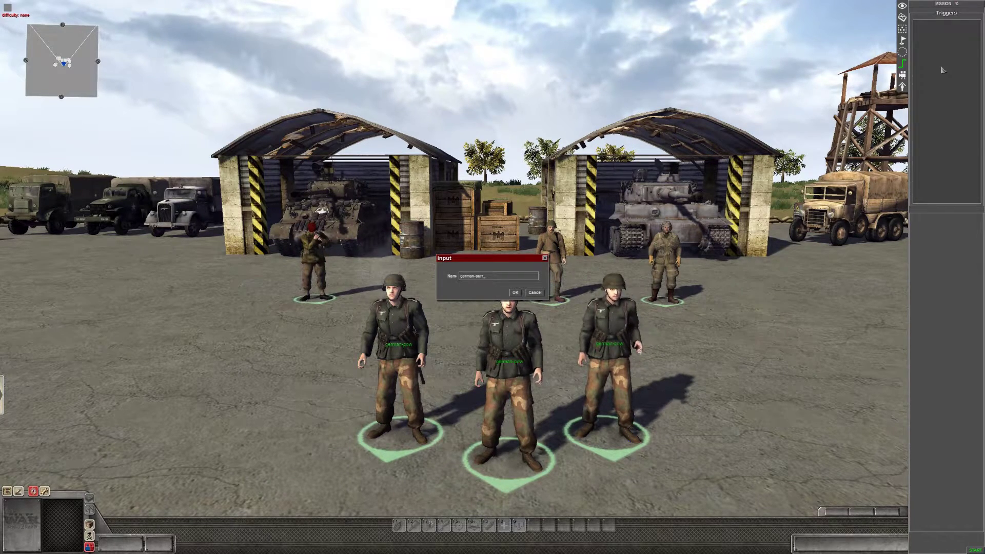
text(ender)
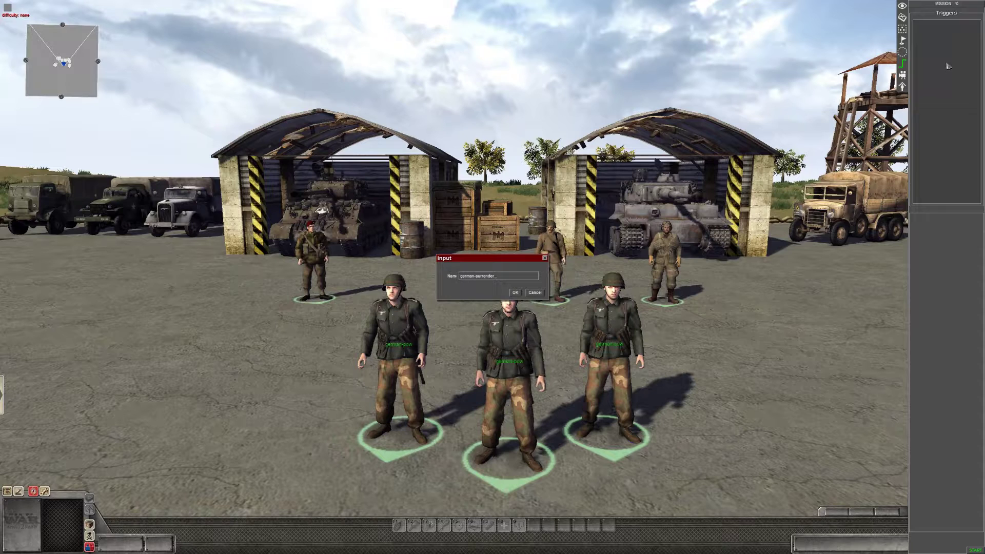
key(Return)
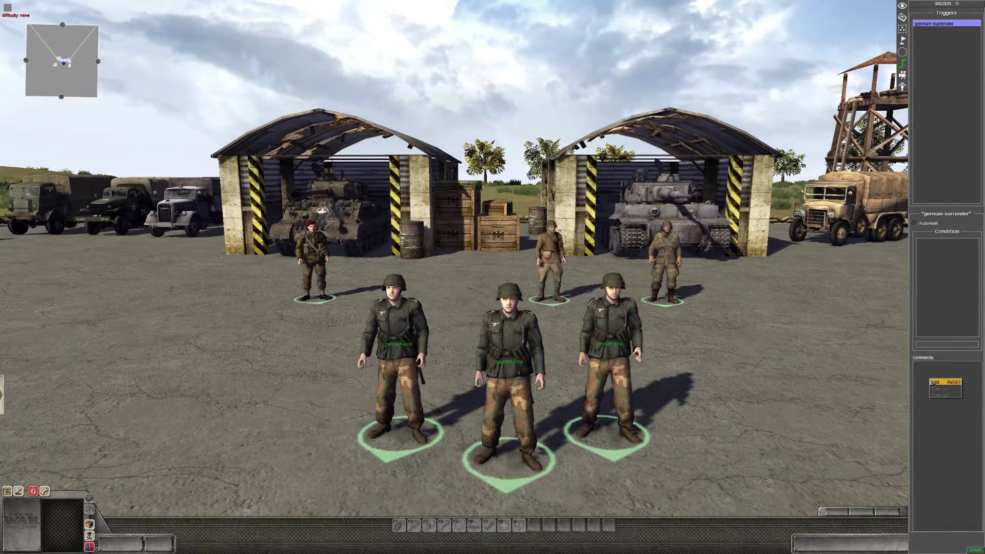
- Add an animation command from the actor category to the german-surrender trigger
double_click(931, 382)
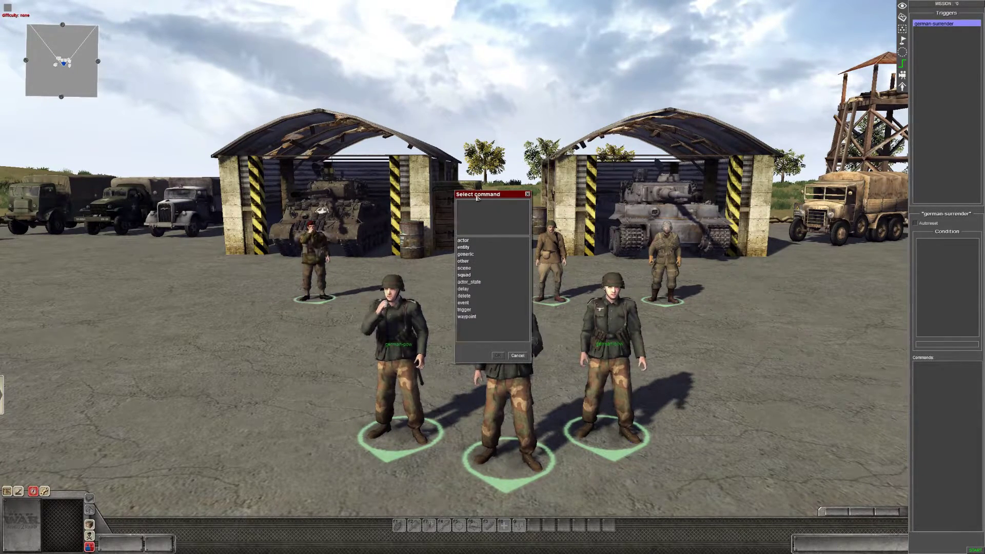
drag(476, 192, 742, 195)
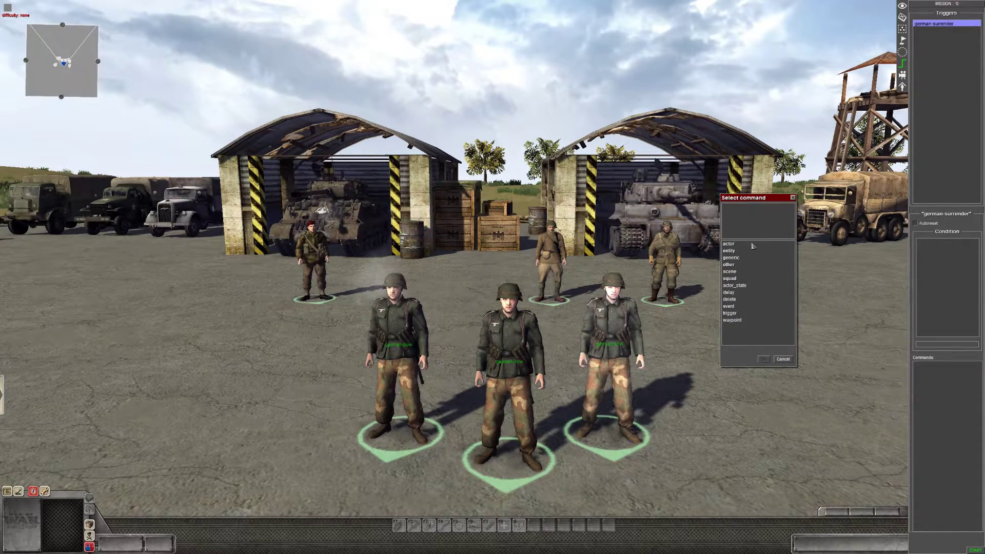
double_click(735, 245)
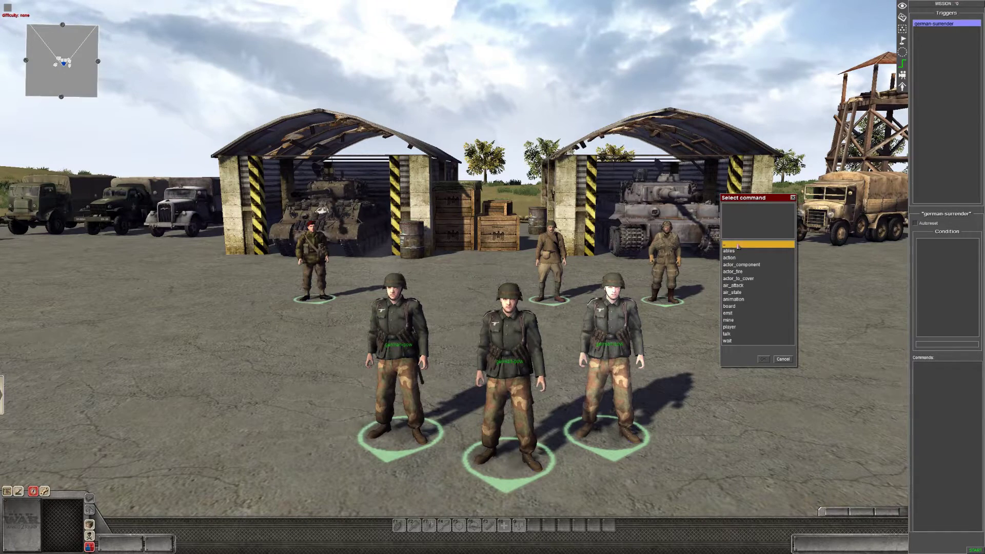
click(745, 301)
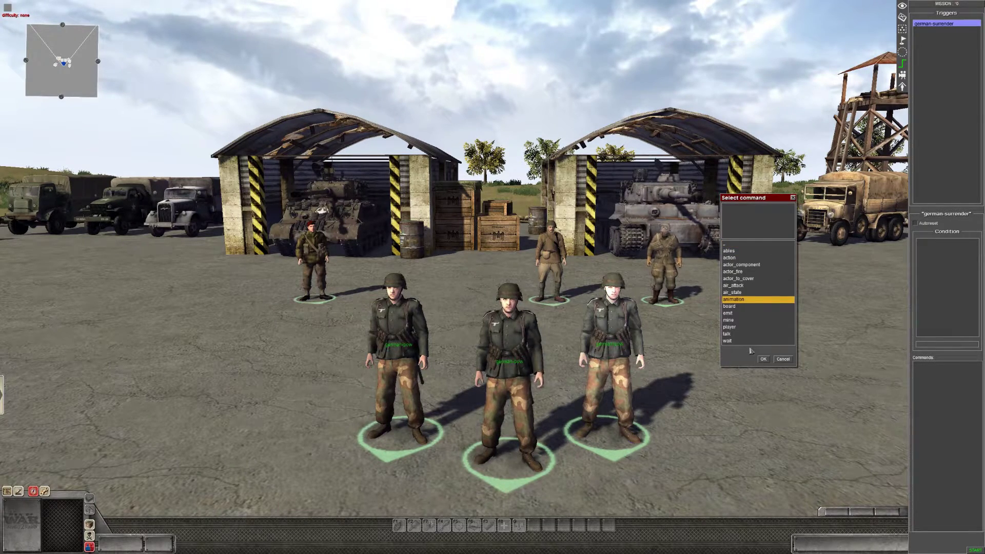
double_click(745, 301)
- Set the animation command's selector to target units with the tag german-pow
drag(756, 171, 772, 208)
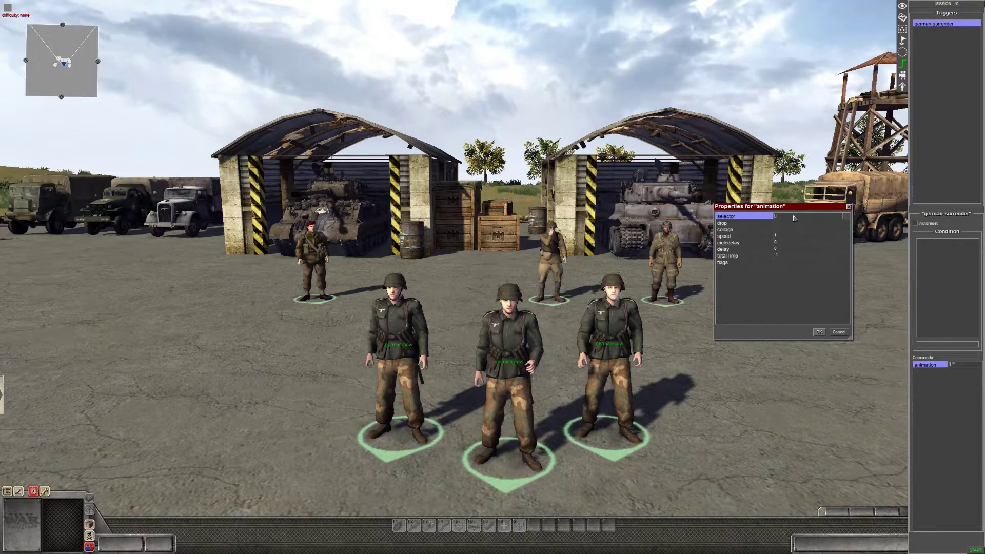
click(846, 216)
click(822, 206)
click(832, 205)
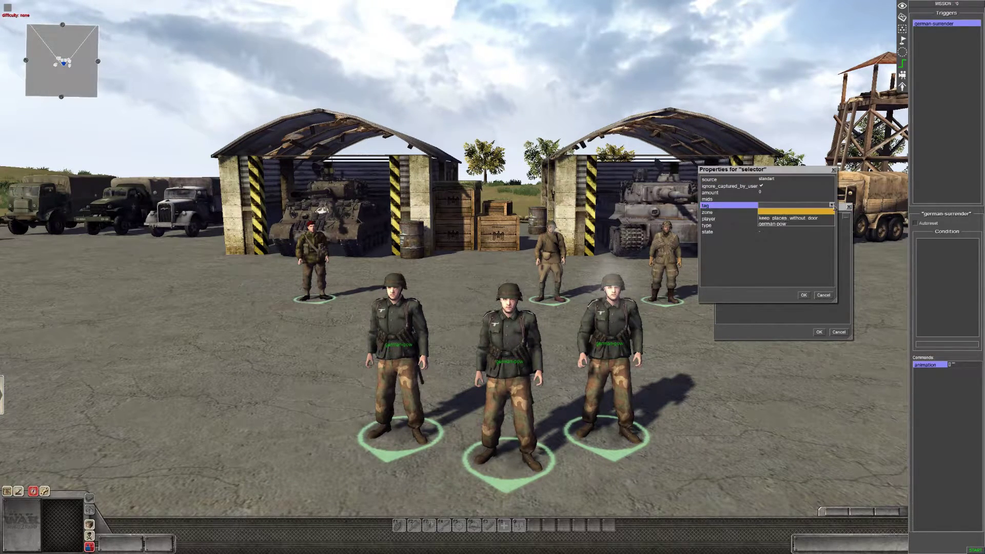
click(776, 224)
key(Return)
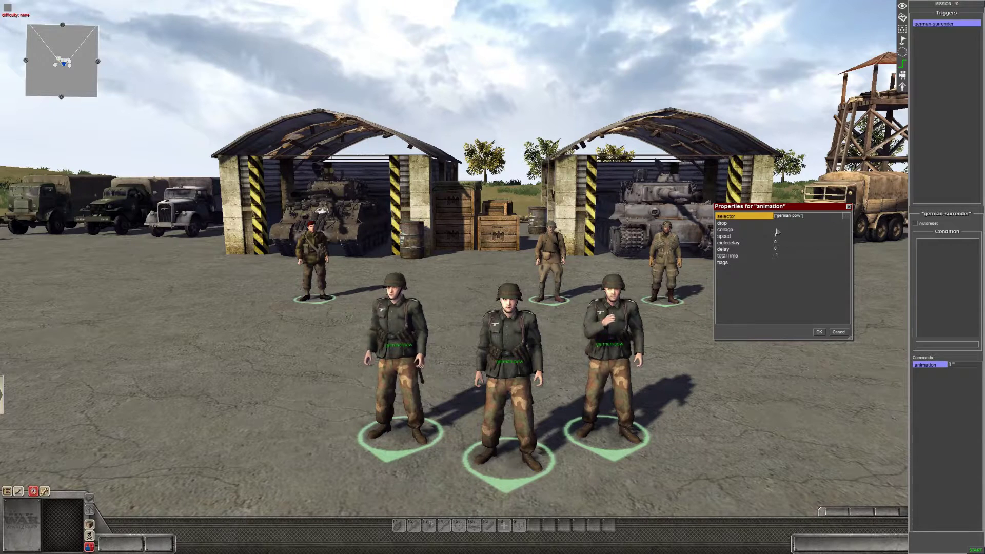
- Set the animation command's collage to stand_giveup_1
click(728, 230)
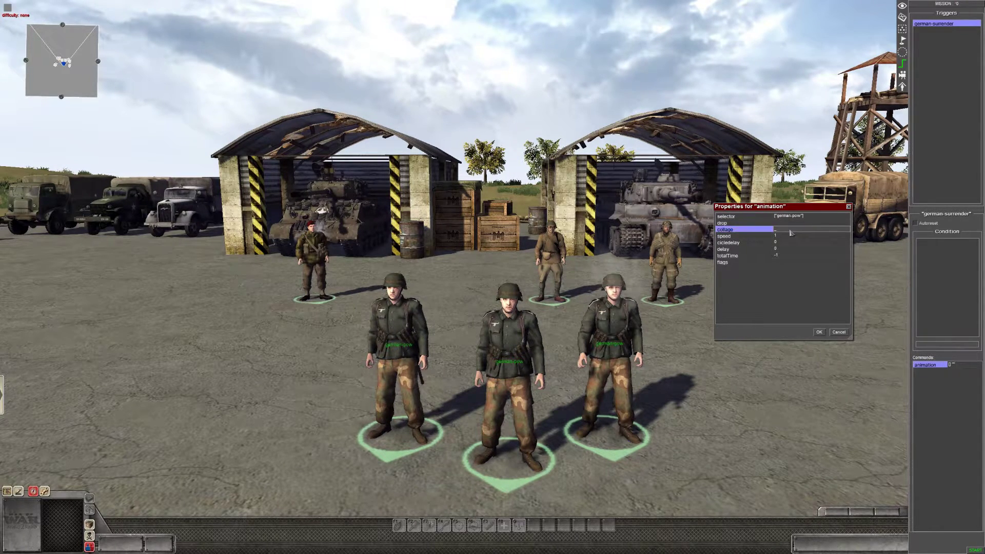
text(stand)
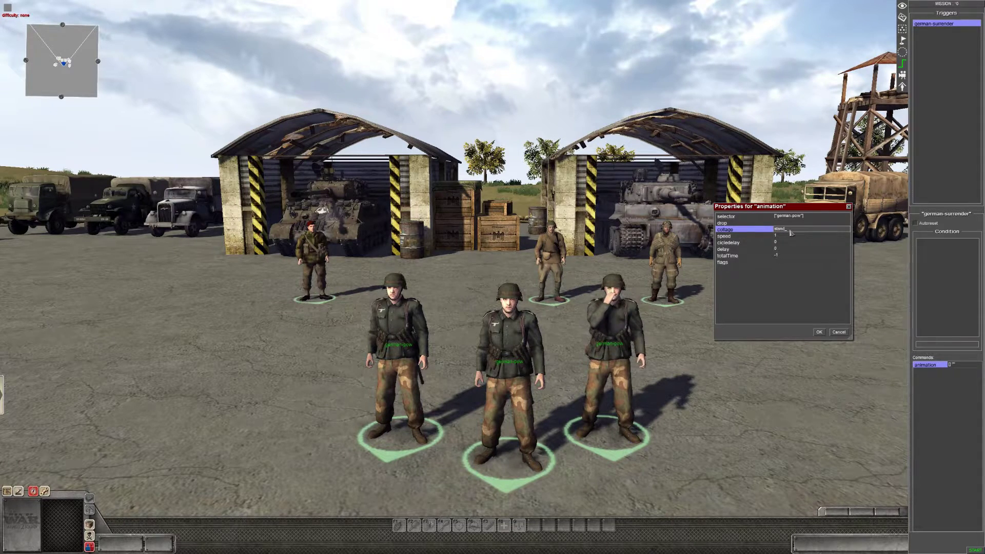
text(_g)
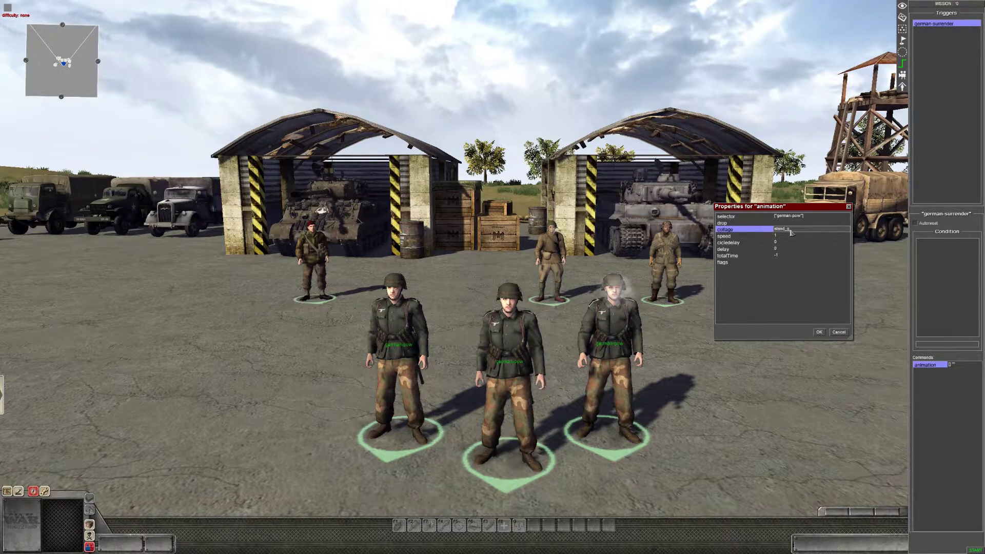
text(iveup_)
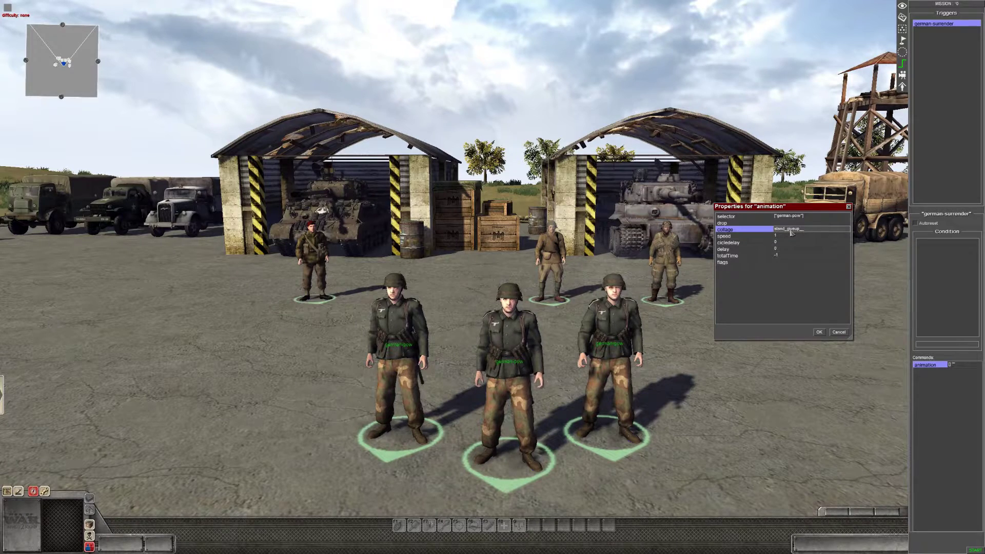
text(1)
key(Return)
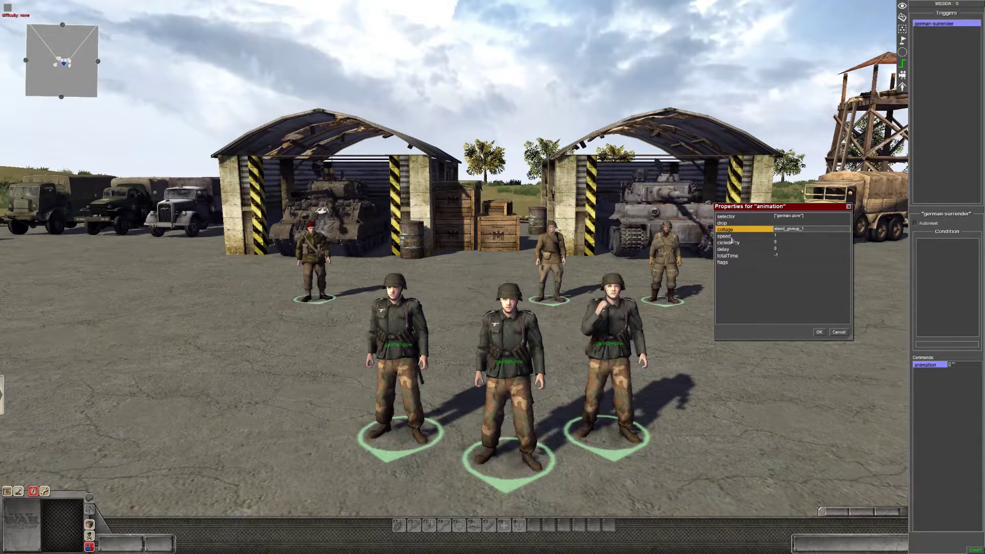
- Set the animation command's flags to loop and accept its properties
click(795, 237)
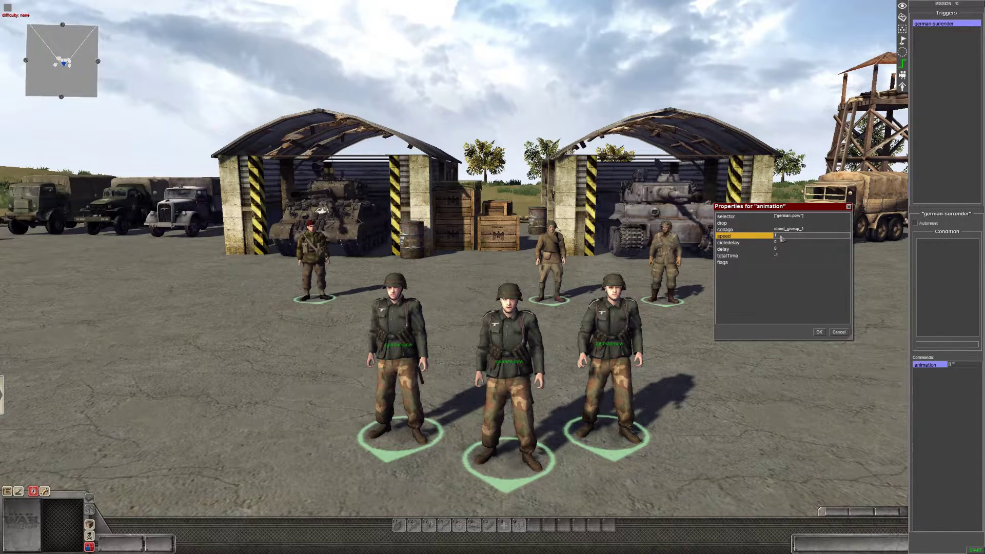
click(762, 243)
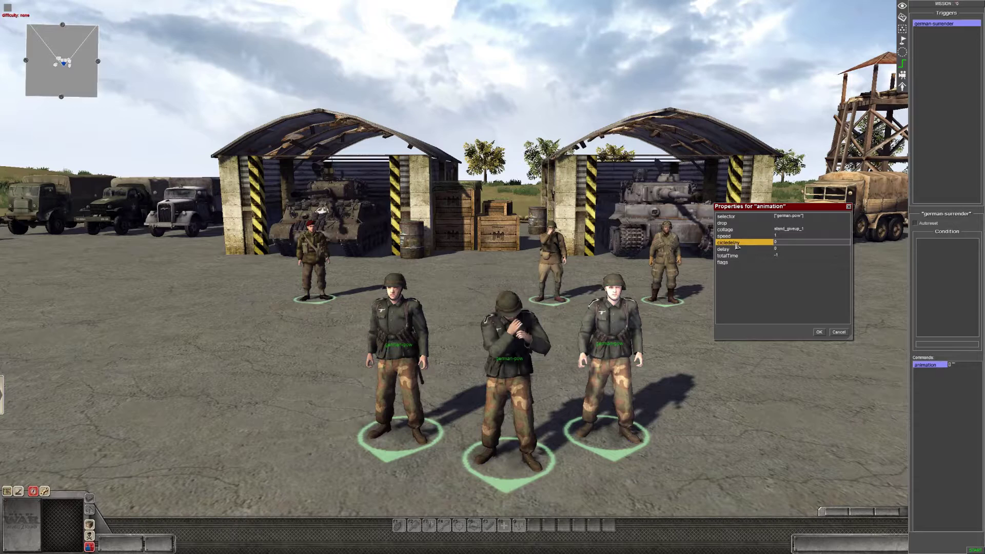
click(785, 250)
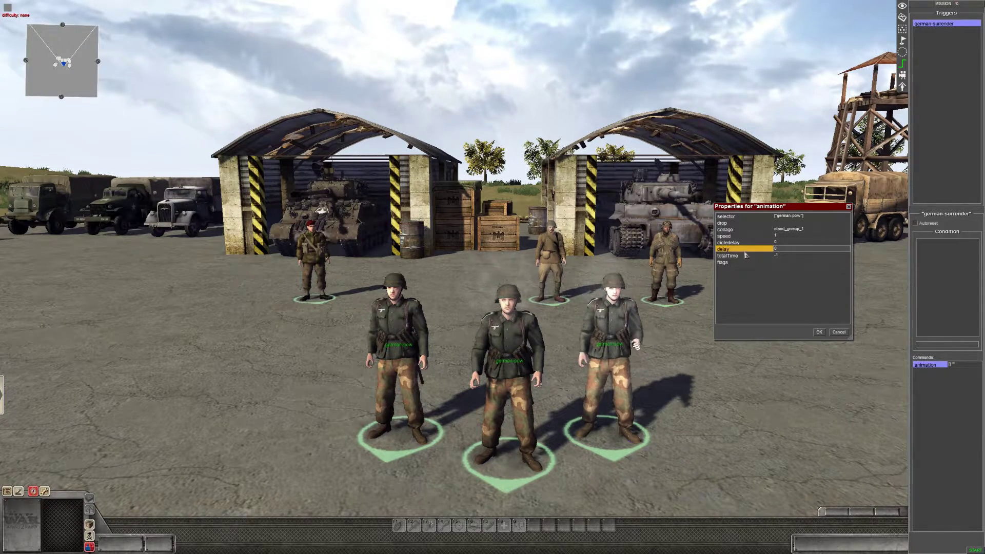
click(746, 256)
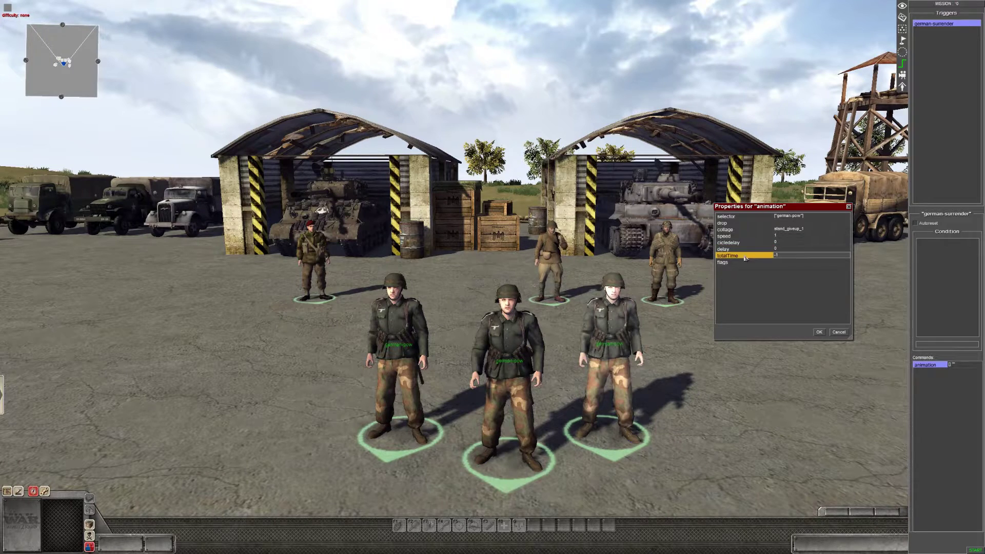
click(790, 263)
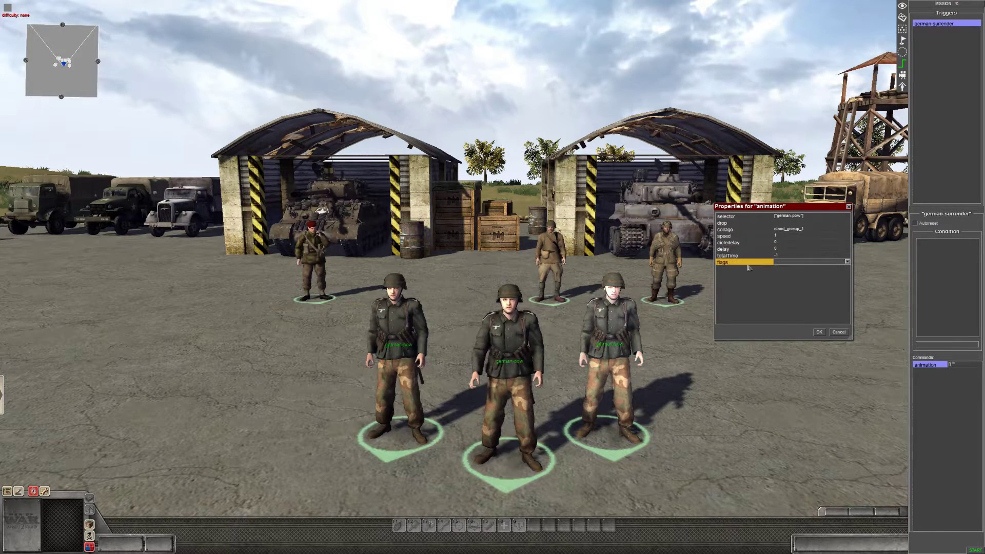
click(792, 263)
click(786, 271)
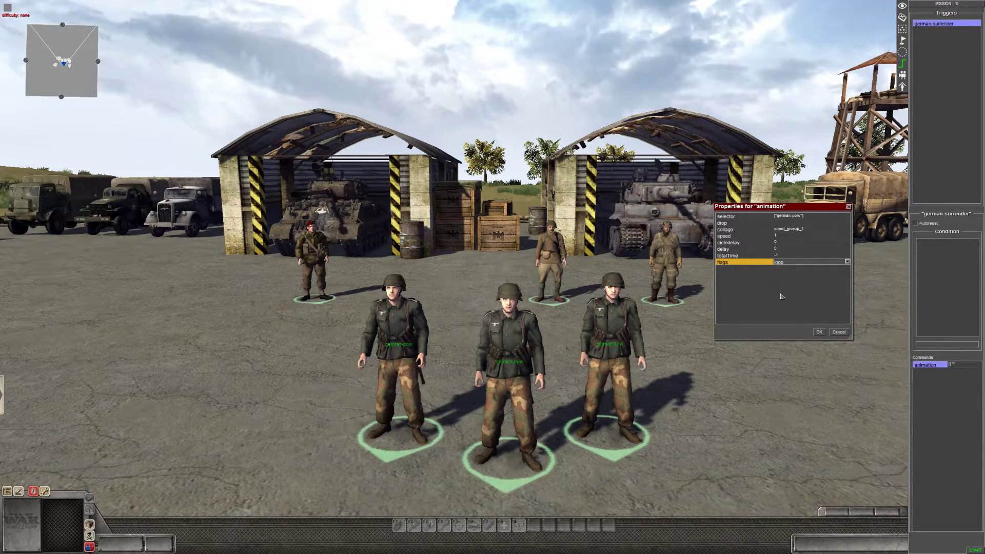
click(819, 332)
- Run the mission to test the surrender trigger and bring the three German soldiers back into close view
click(975, 550)
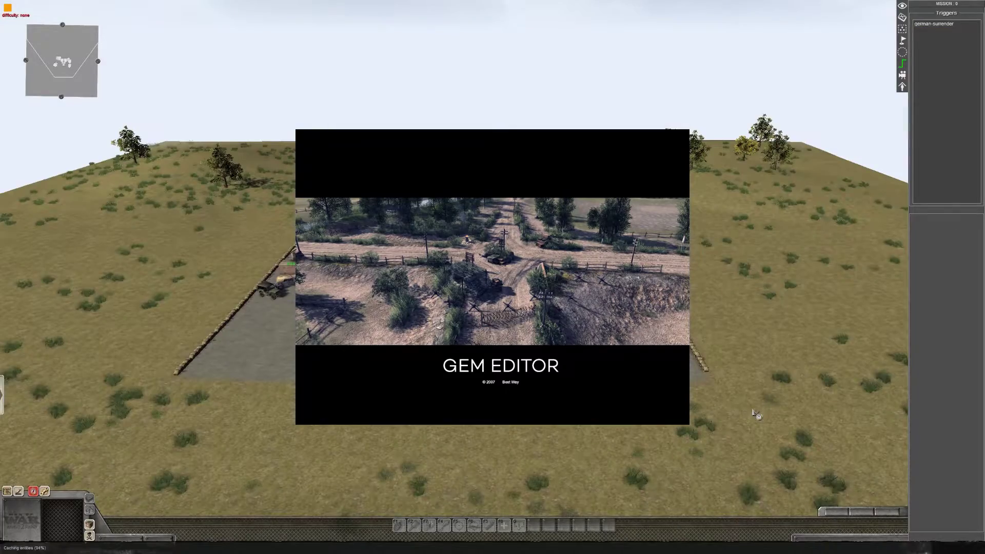
scroll(615, 374, up, 6)
middle_drag(525, 462, 524, 498)
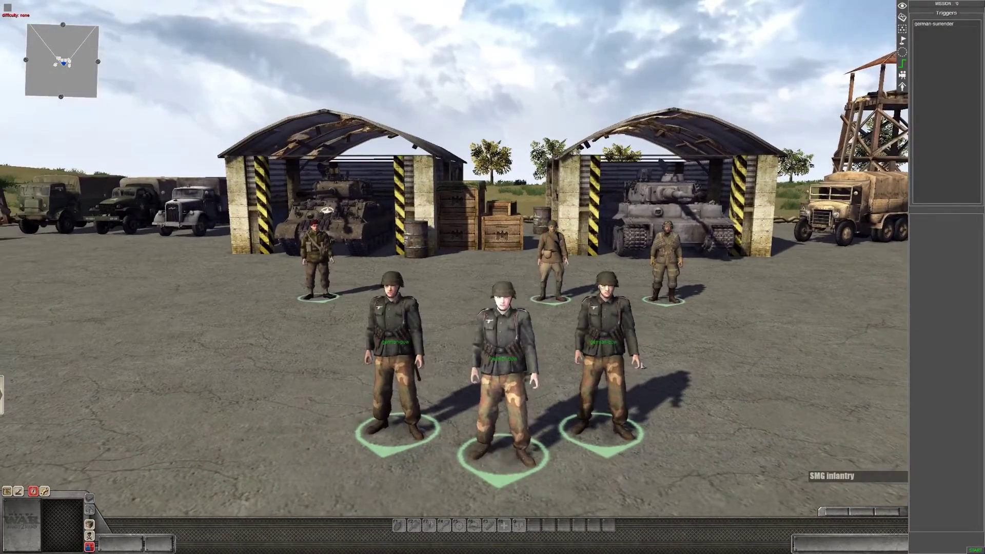
- Reopen the animation command of the german-surrender trigger and set its cicledelay to 1000
click(934, 23)
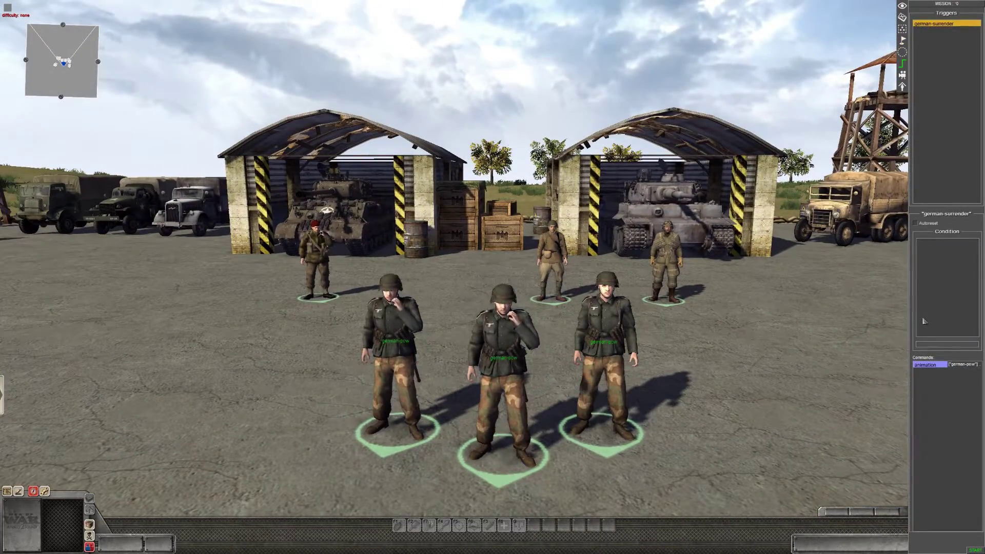
double_click(926, 365)
click(735, 243)
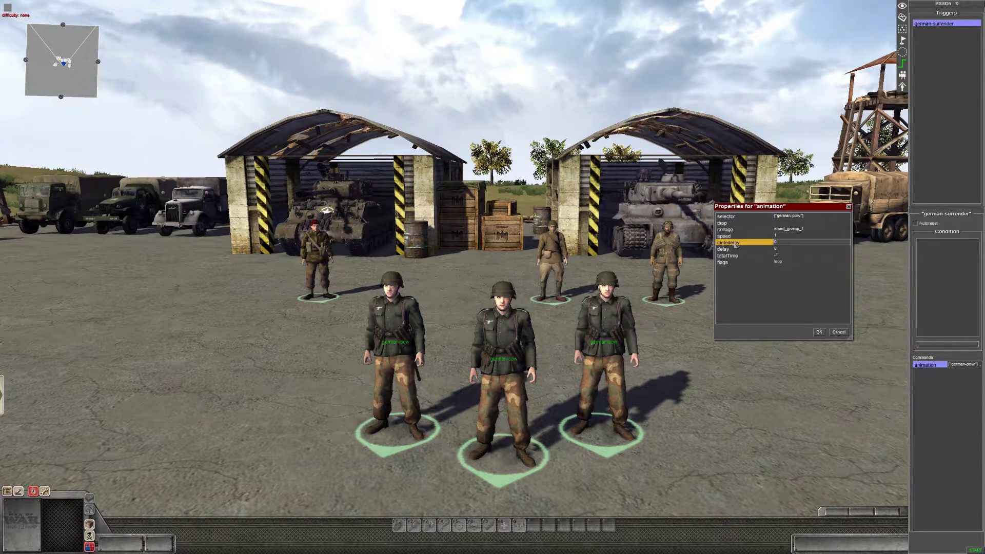
click(788, 243)
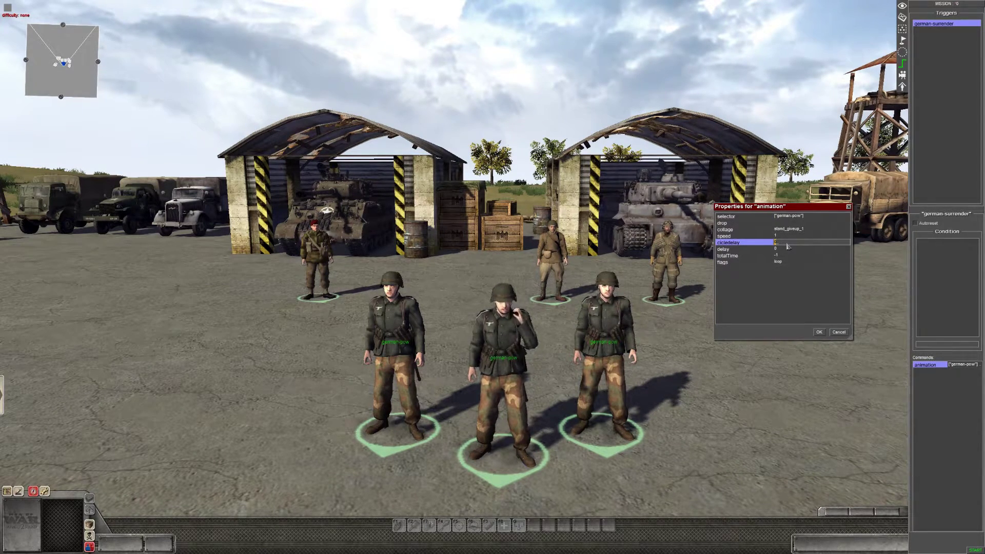
click(788, 249)
key(Up)
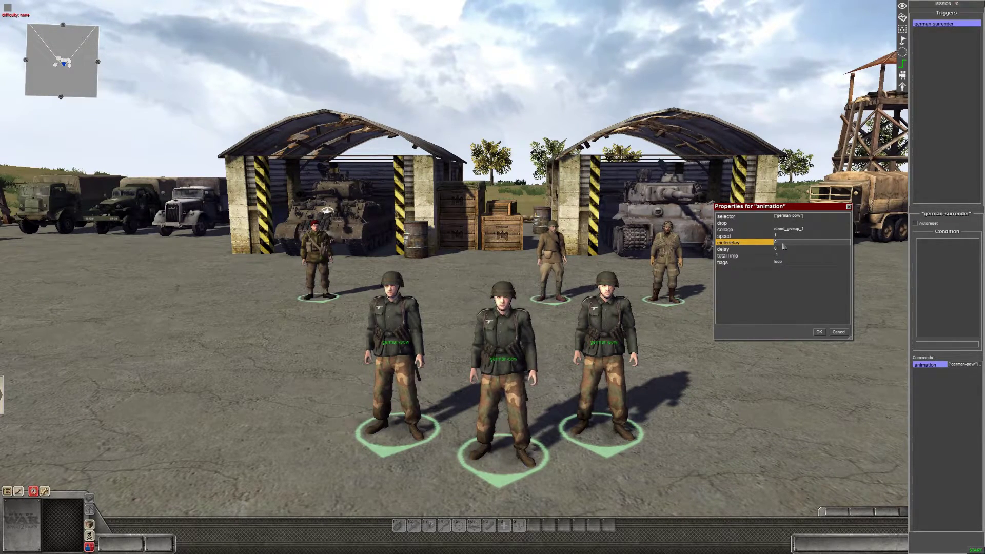
click(792, 246)
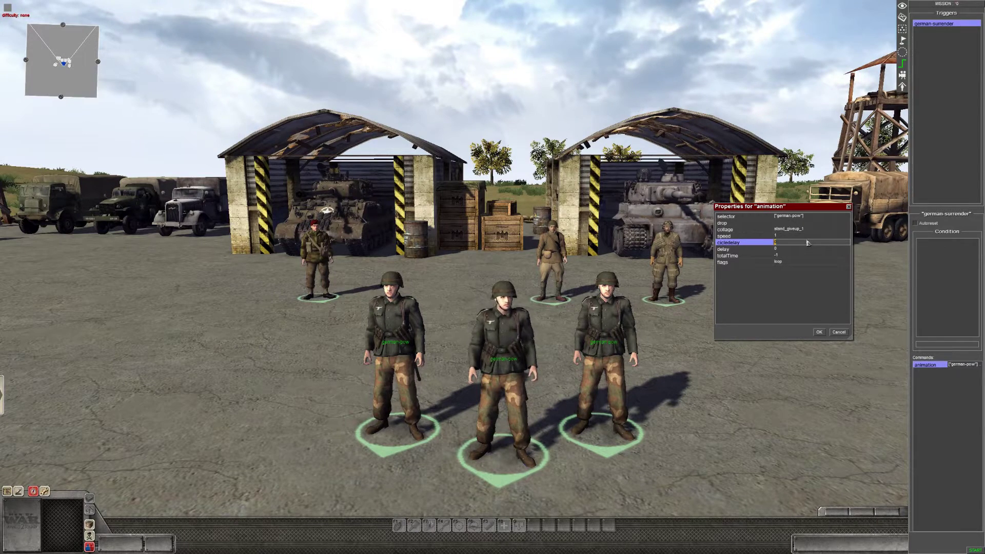
text(10)
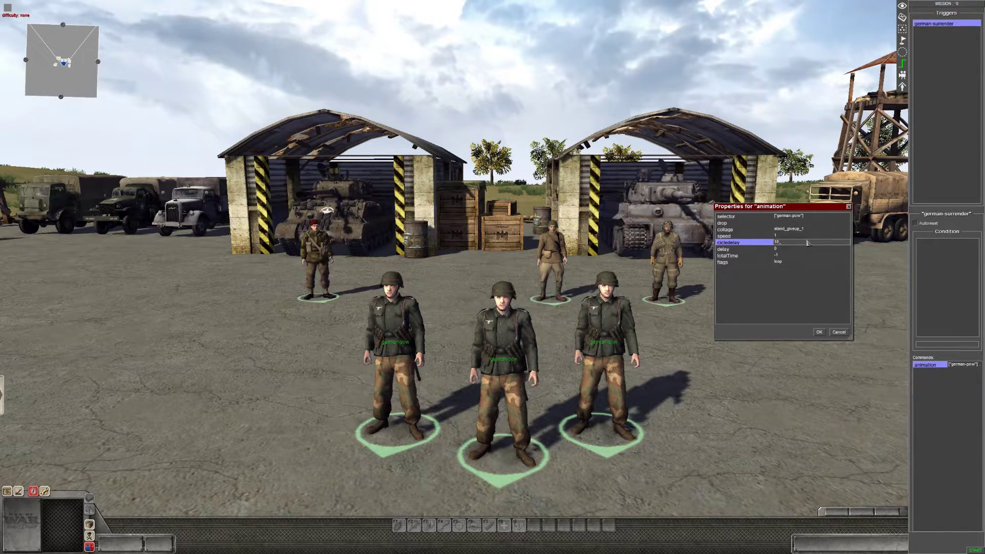
text(00)
key(Return)
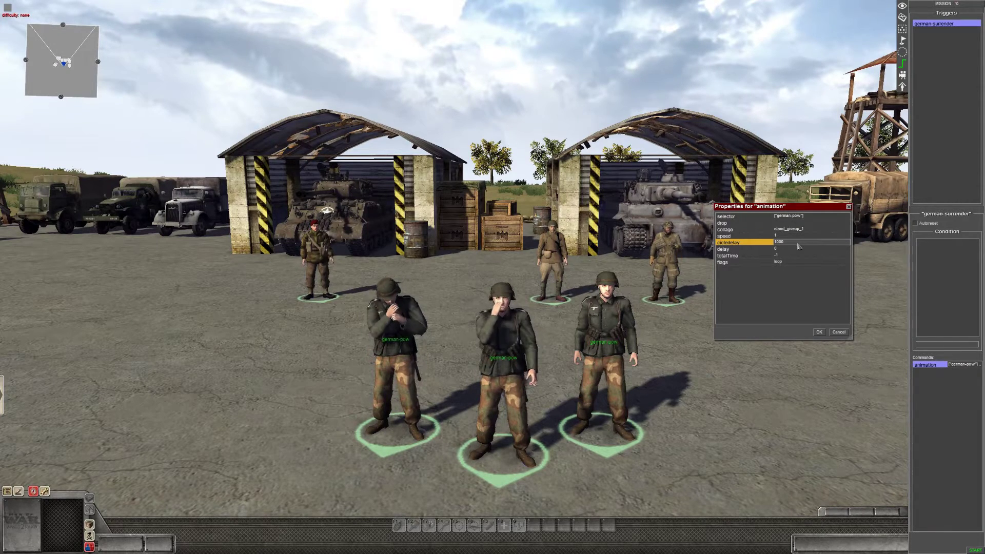
- Accept the animation command's properties and run the mission to check the three German soldiers' looping surrender pose, ending the test run
click(820, 332)
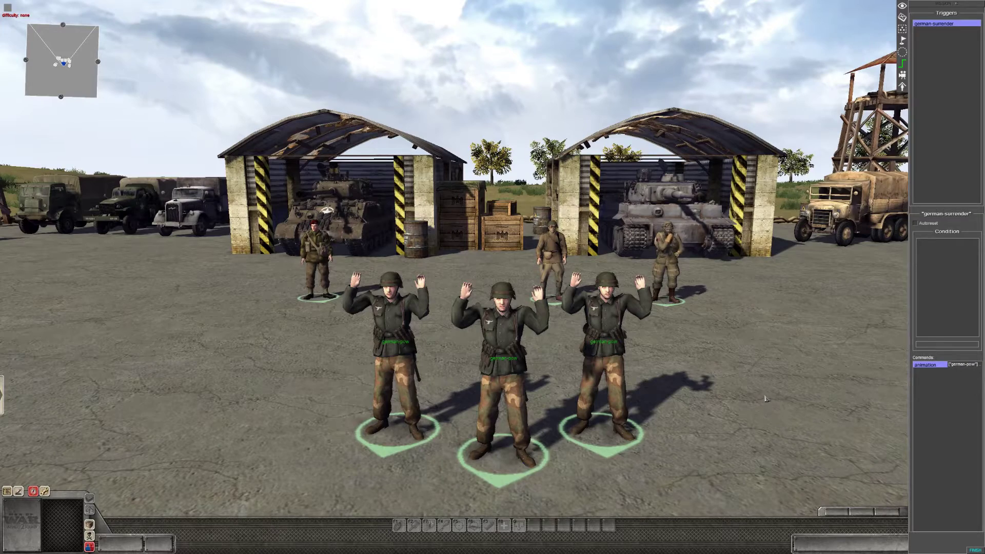
scroll(766, 398, down, 1)
scroll(765, 398, up, 1)
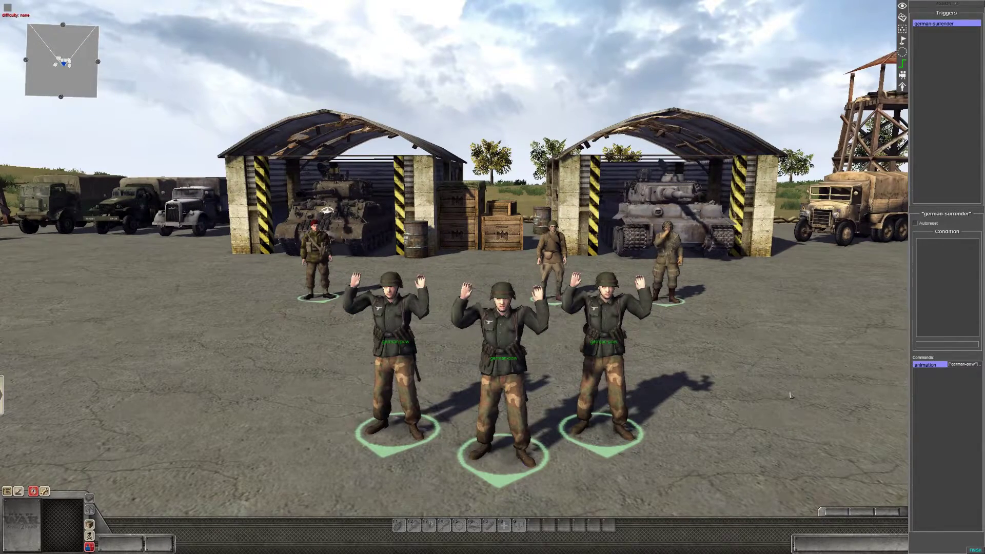
scroll(791, 395, down, 1)
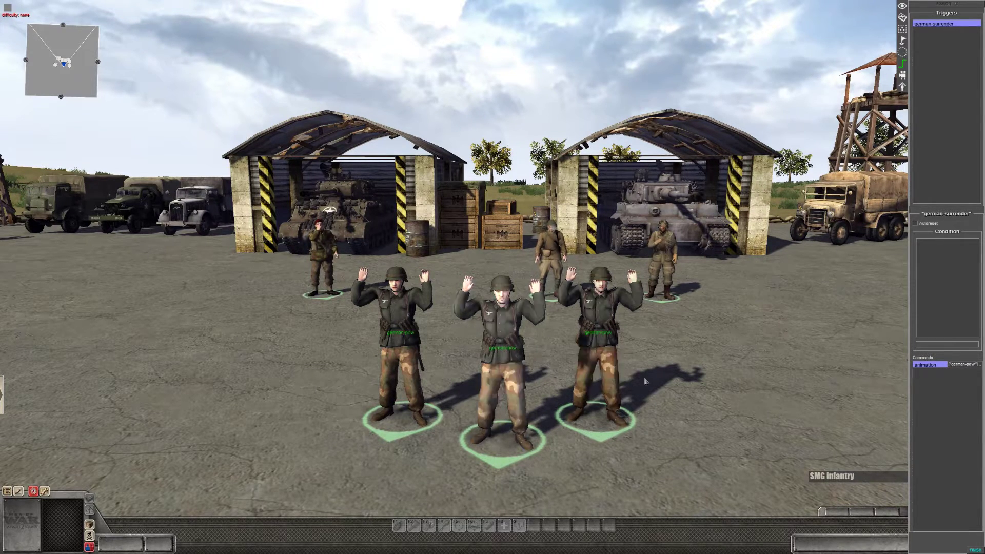
click(975, 550)
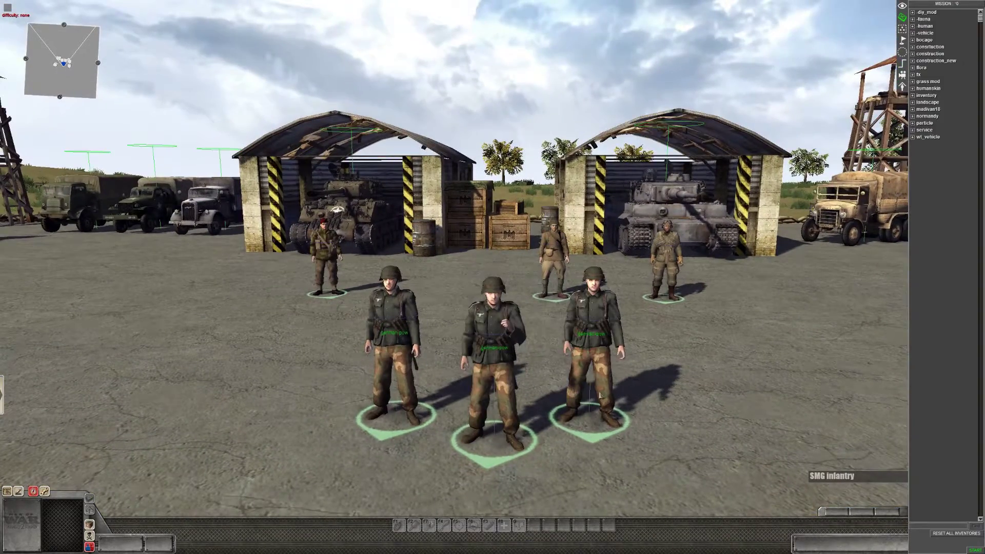
- Replace the german-pow tag of the right-hand front German soldier with german-pow-2
click(600, 394)
key(t)
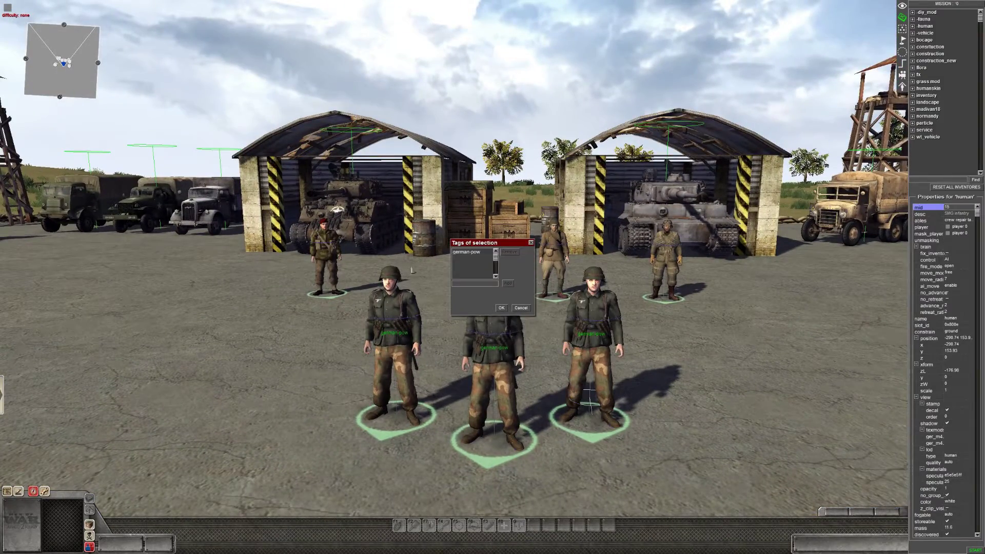
click(508, 284)
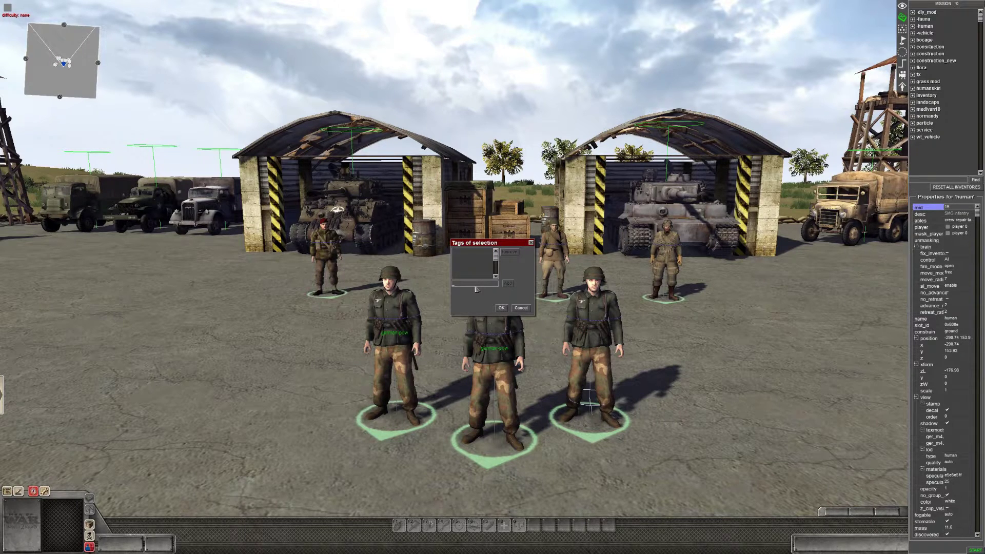
text(german-)
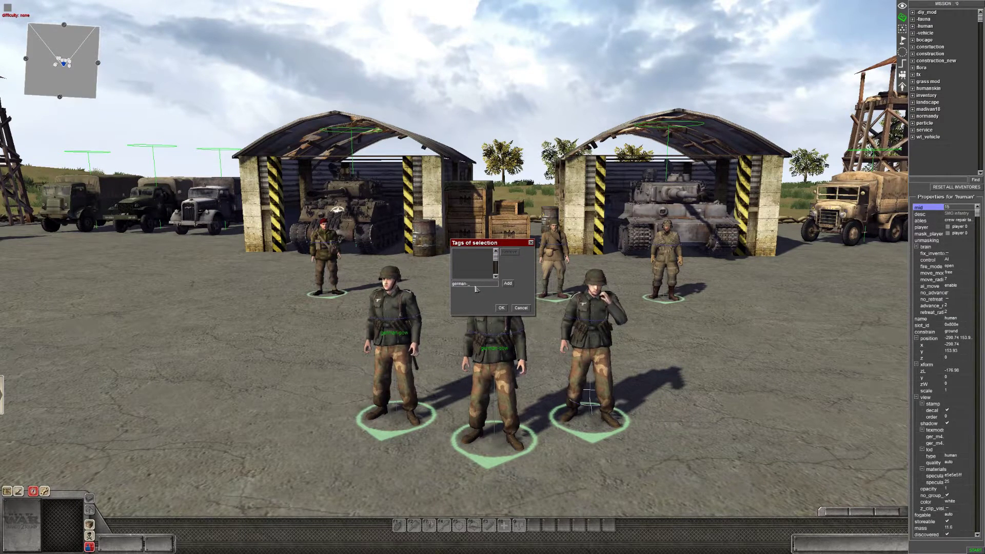
text(pow-2)
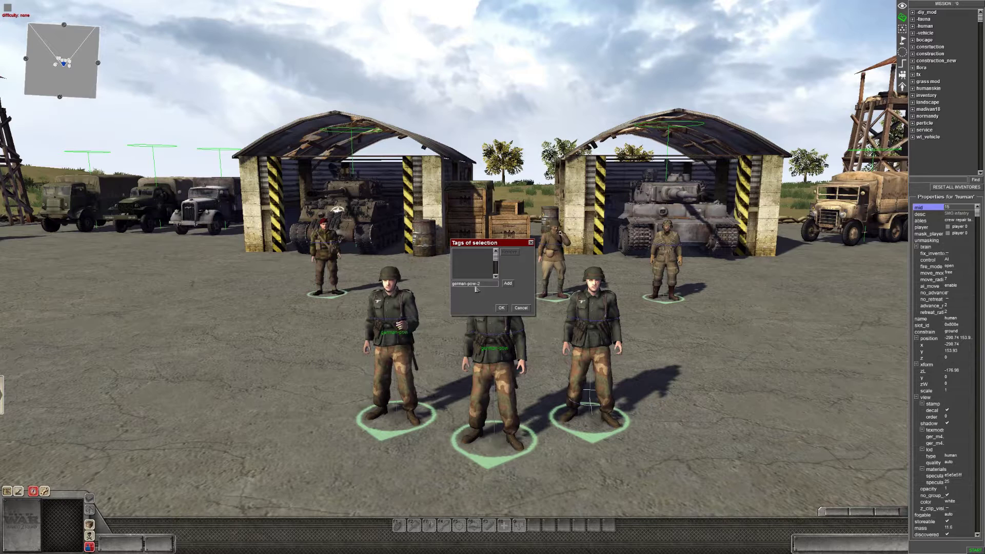
click(508, 283)
click(502, 308)
click(544, 313)
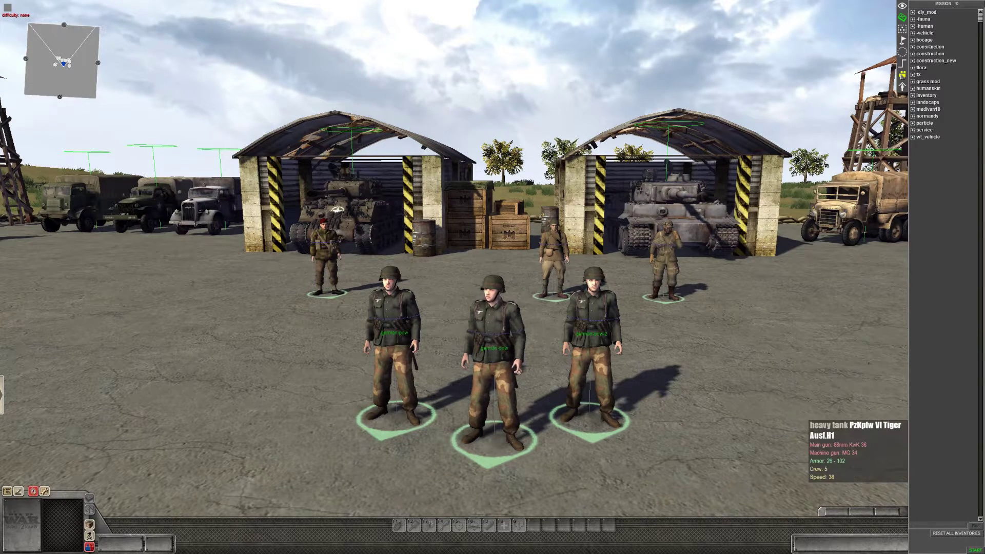
- Return to the german-surrender trigger and duplicate its animation command
click(902, 63)
click(947, 24)
click(929, 365)
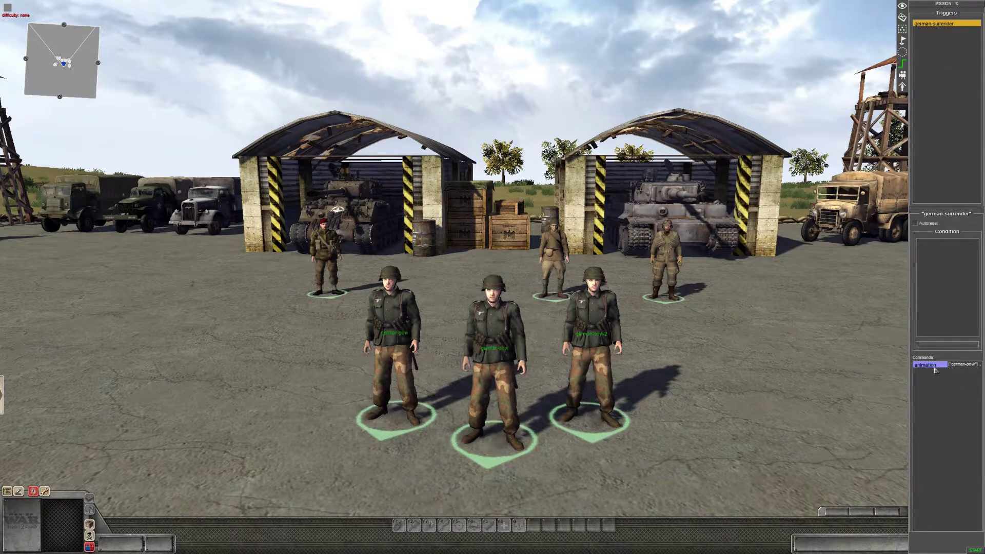
right_click(935, 369)
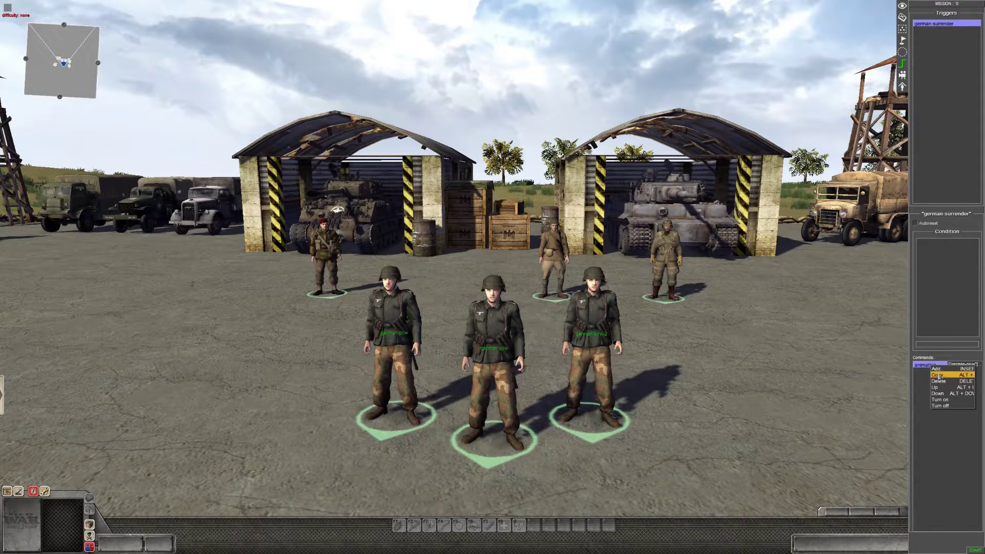
click(939, 377)
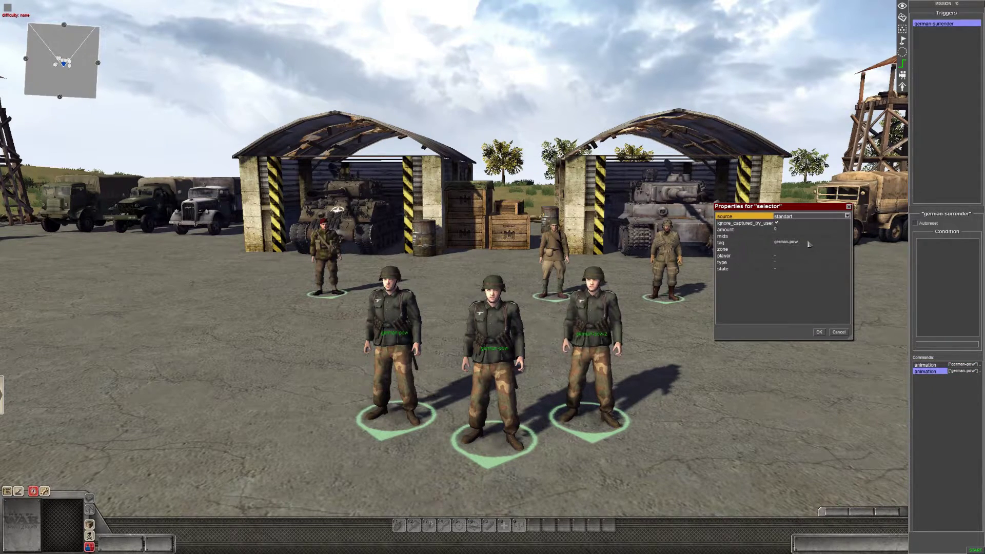
- Set the duplicated animation command's selector tag to german-pow-2 and its collage to stand_giveup_2, and accept its properties
click(809, 243)
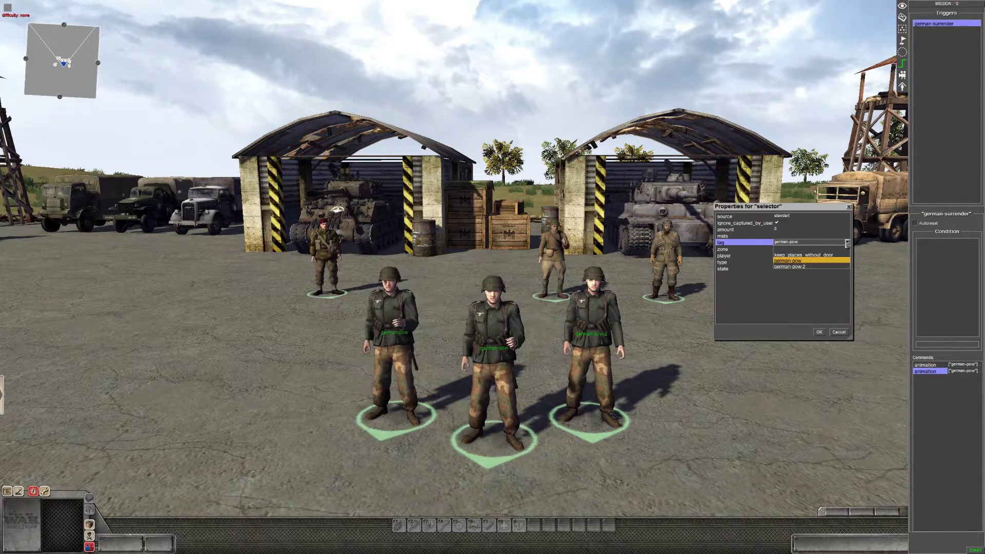
click(813, 266)
click(812, 230)
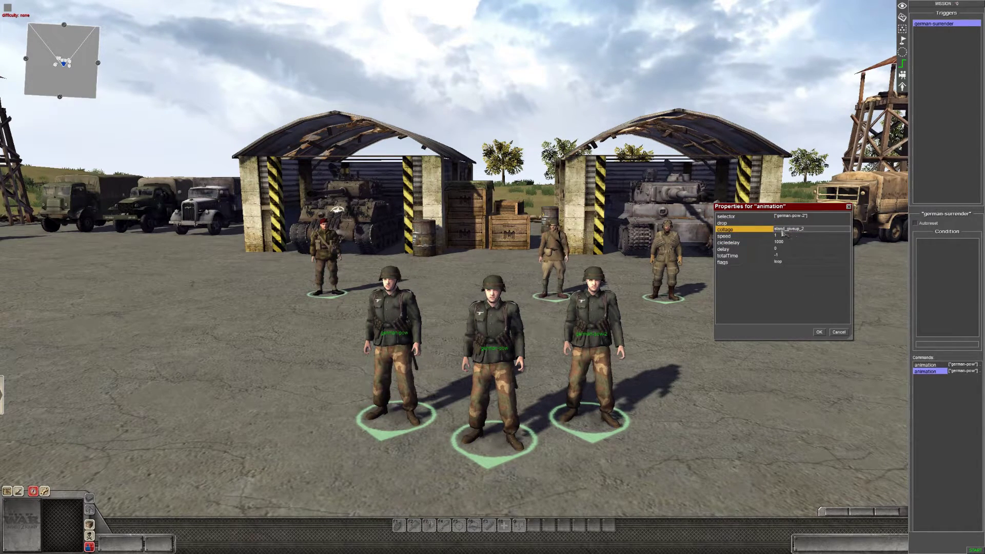
click(819, 333)
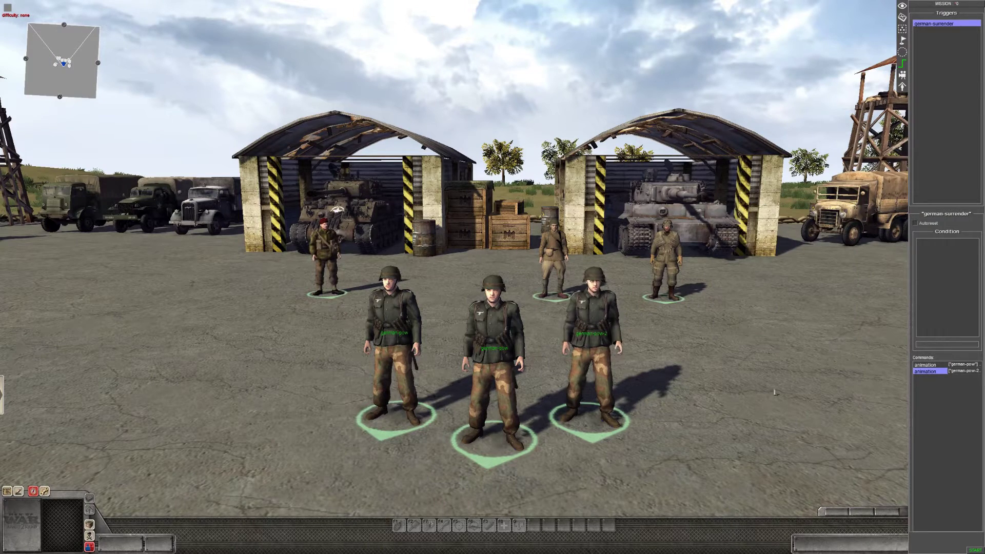